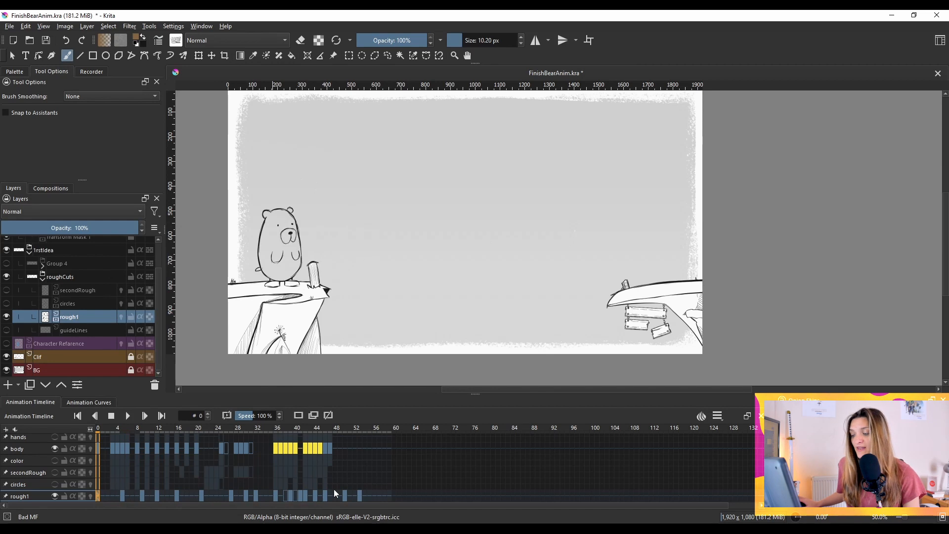
Examine the bear's start and end poses on the rough1 layer at frames 0 and 53, plus the keyframes between them.
{"action": "left_click", "coordinate": [359, 496]}
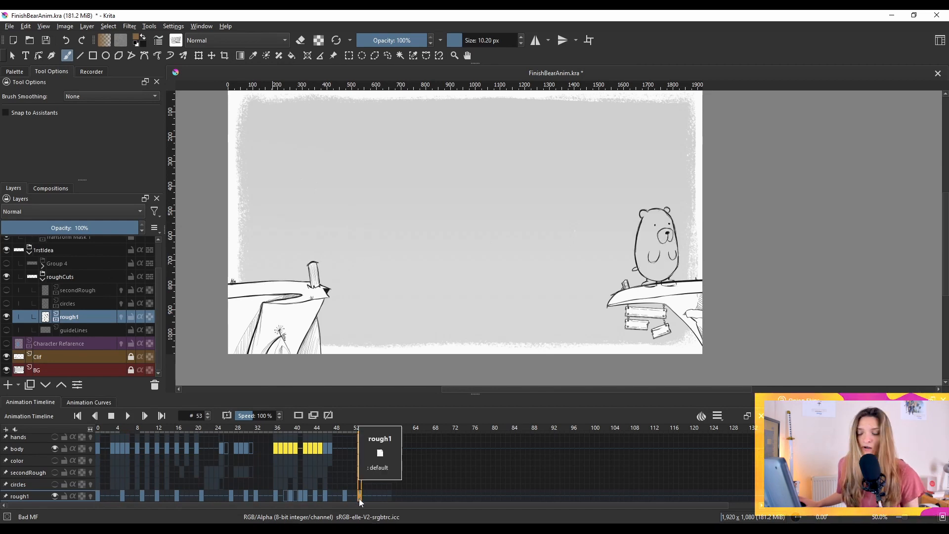
{"action": "left_click", "coordinate": [98, 494]}
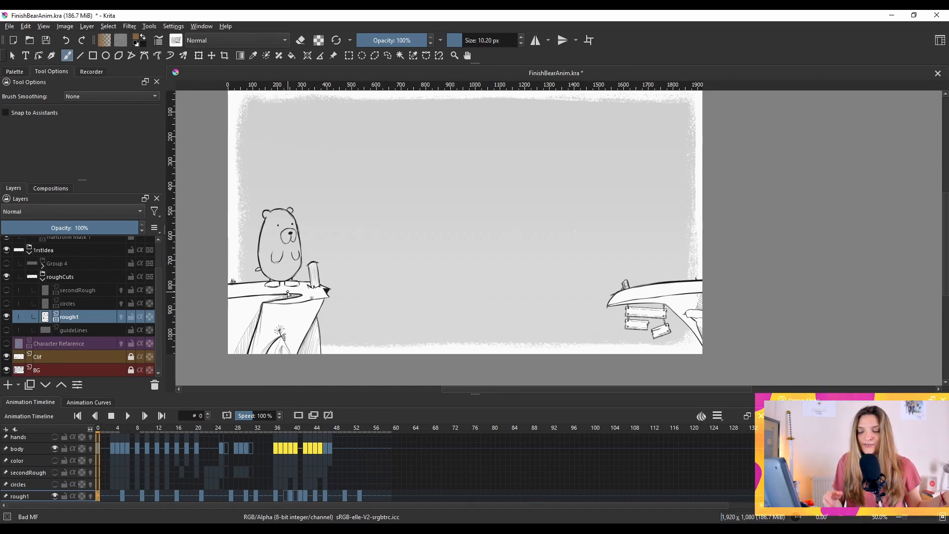
{"action": "key", "text": "Up"}
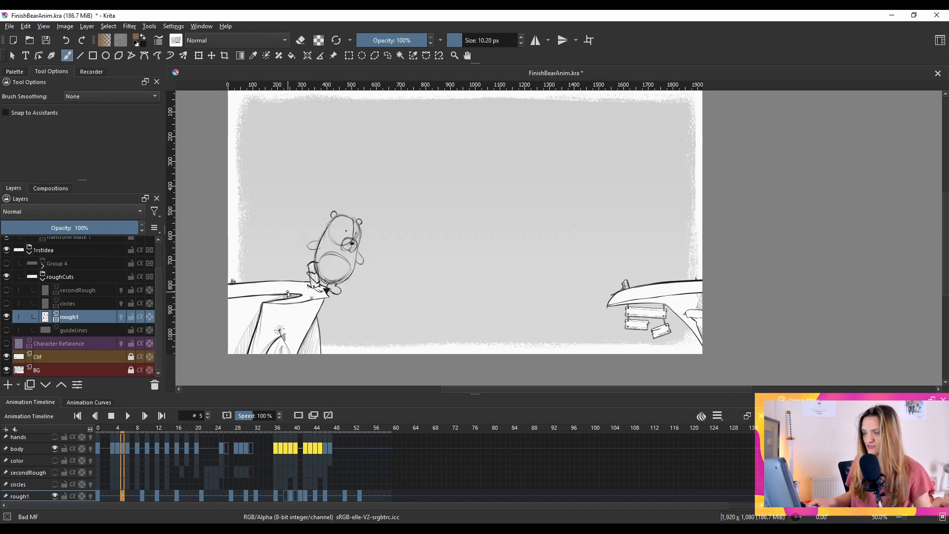
{"action": "key", "text": "space"}
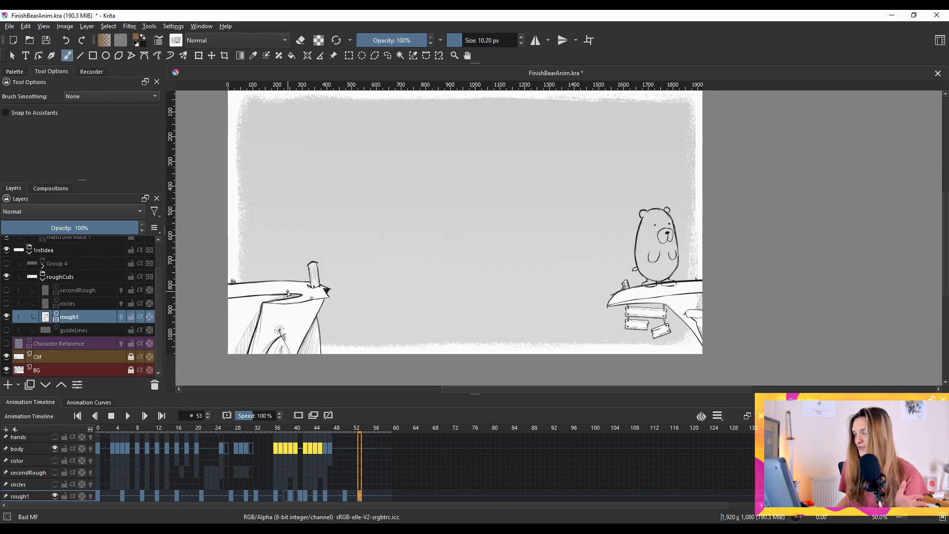
Step back through the rough1 poses from frame 53, and play the rough animation from the start.
{"action": "key", "text": "comma"}
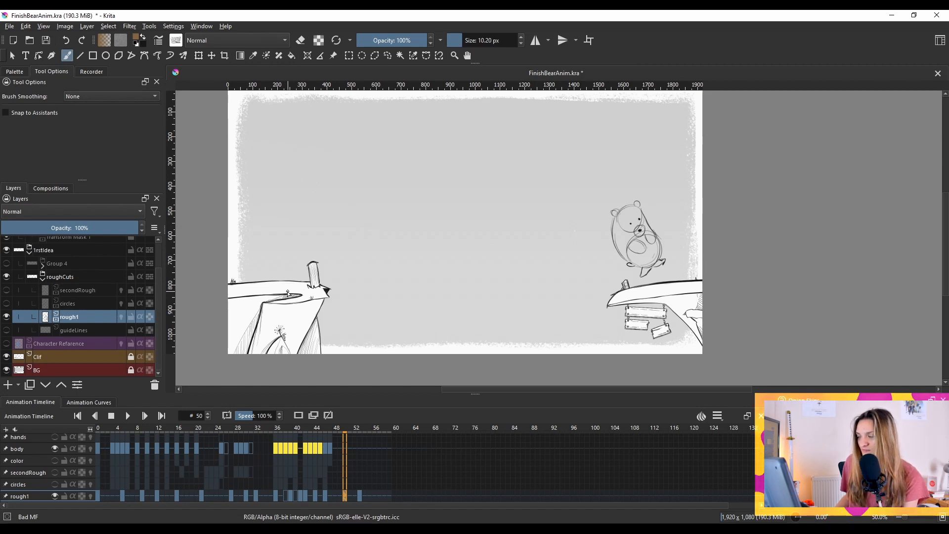
{"action": "key", "text": "period"}
{"action": "key", "text": "comma"}
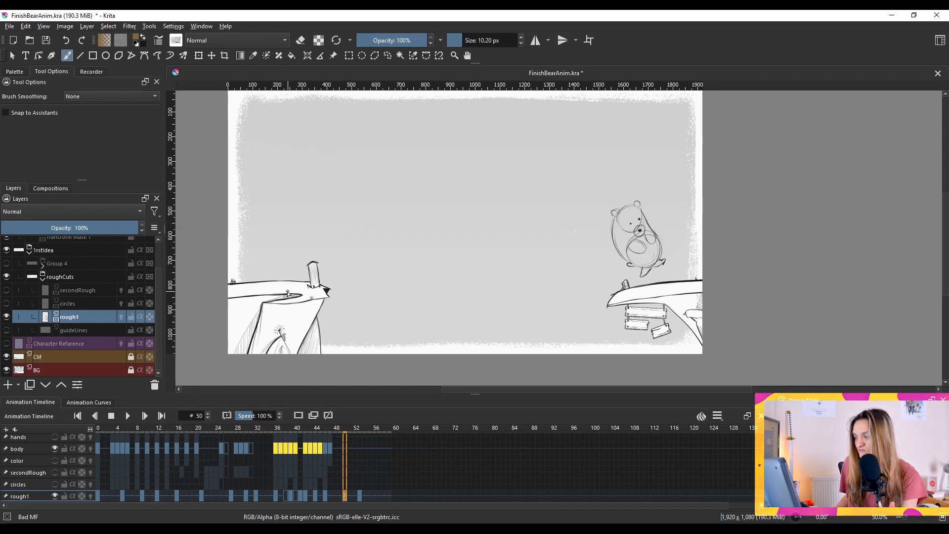
{"action": "key", "text": "period"}
{"action": "key", "text": "comma"}
{"action": "key", "text": "comma"}
{"action": "key", "text": "comma"}
{"action": "key", "text": "comma"}
{"action": "key", "text": "comma"}
{"action": "key", "text": "comma"}
{"action": "key", "text": "comma"}
{"action": "key", "text": "comma"}
{"action": "key", "text": "comma"}
{"action": "key", "text": "comma"}
{"action": "key", "text": "comma"}
{"action": "key", "text": "comma"}
{"action": "key", "text": "comma"}
{"action": "key", "text": "comma"}
{"action": "key", "text": "comma"}
{"action": "key", "text": "comma"}
{"action": "key", "text": "comma"}
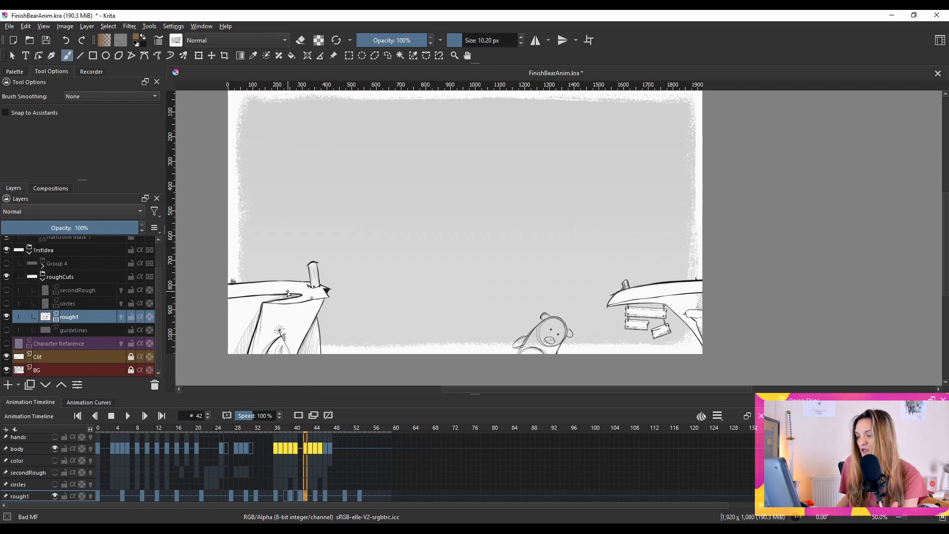
{"action": "key", "text": "comma"}
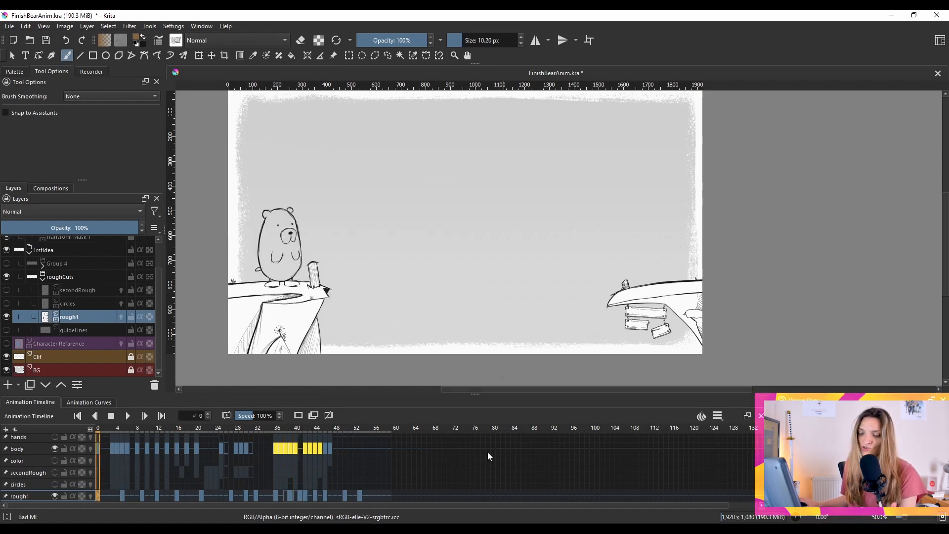
{"action": "left_click", "coordinate": [130, 417]}
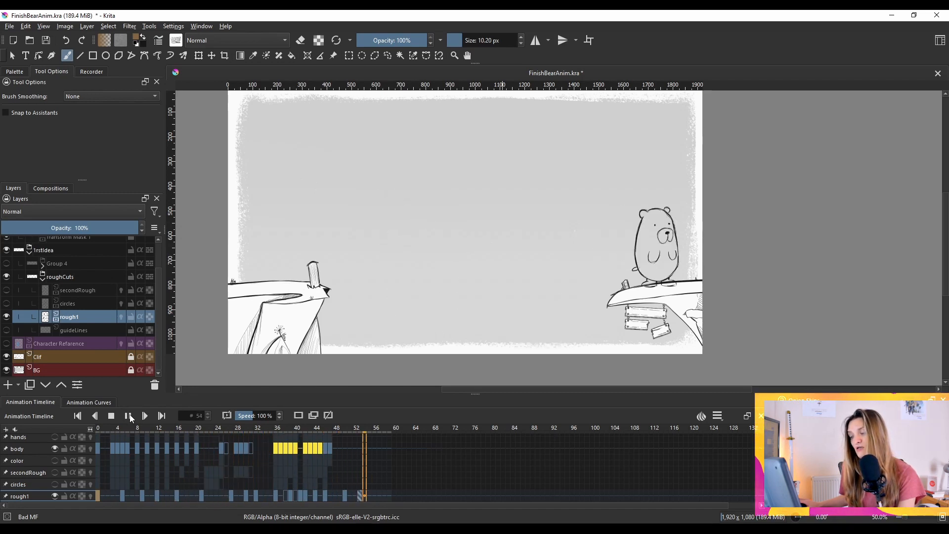
{"action": "left_click", "coordinate": [130, 416]}
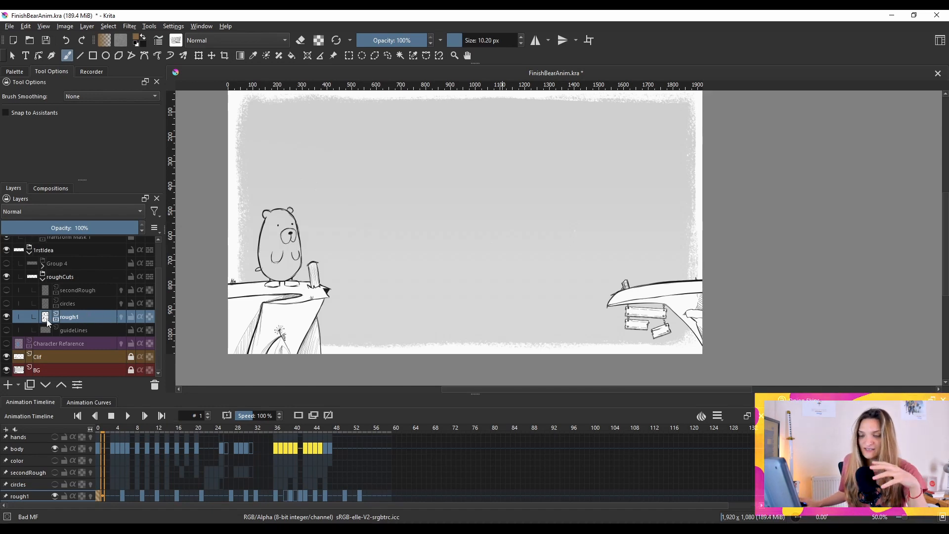
Hide the rough1 layer, show the guideLines layer with the jump arcs, and make guideLines the active layer.
{"action": "left_click", "coordinate": [6, 321]}
{"action": "left_click", "coordinate": [6, 329]}
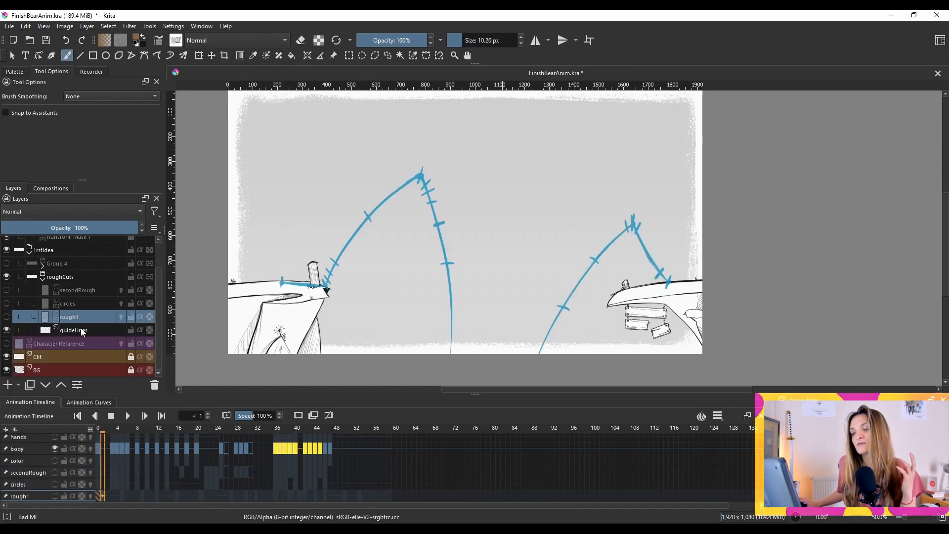
{"action": "left_click", "coordinate": [75, 330]}
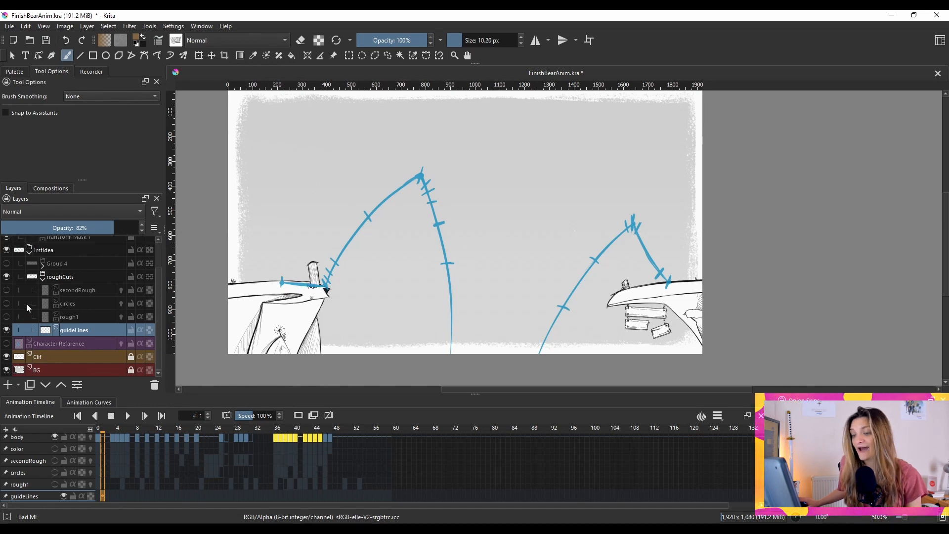
Show the circles layer over the guide lines, make it active, and leave rough1 hidden after comparing the two.
{"action": "left_click", "coordinate": [11, 317]}
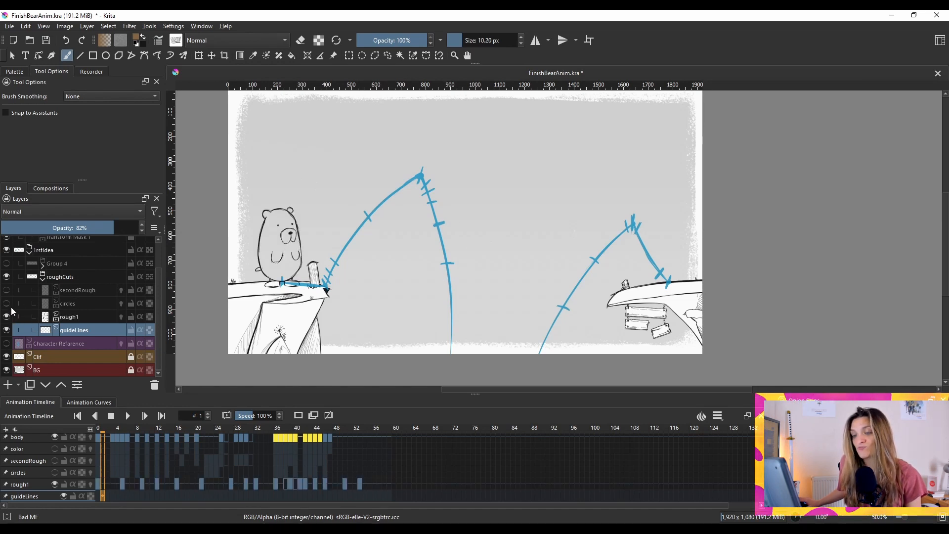
{"action": "left_click", "coordinate": [8, 305]}
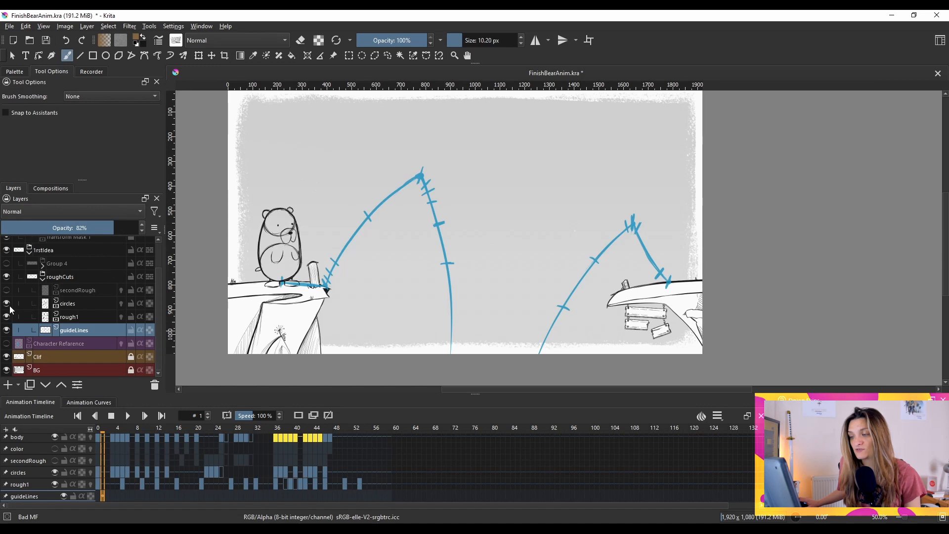
{"action": "left_click", "coordinate": [94, 304]}
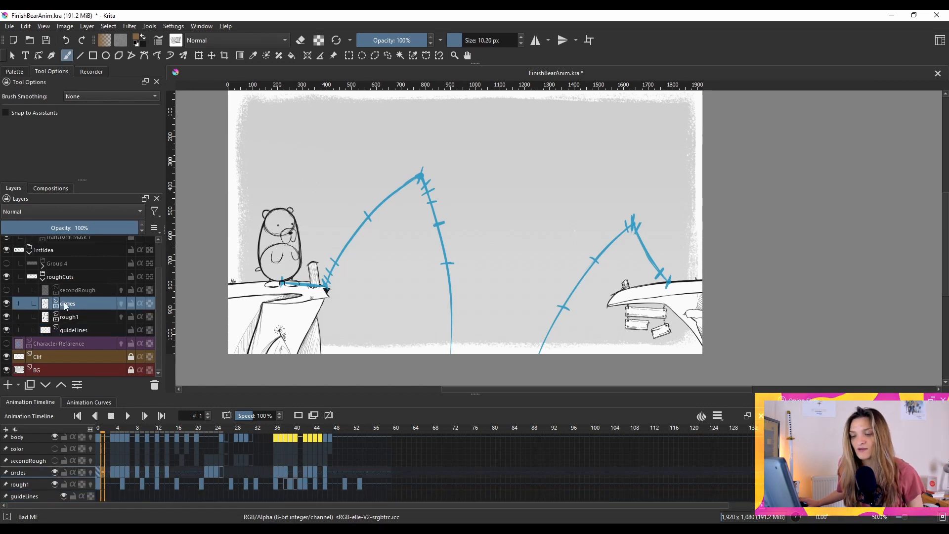
{"action": "left_click", "coordinate": [7, 316]}
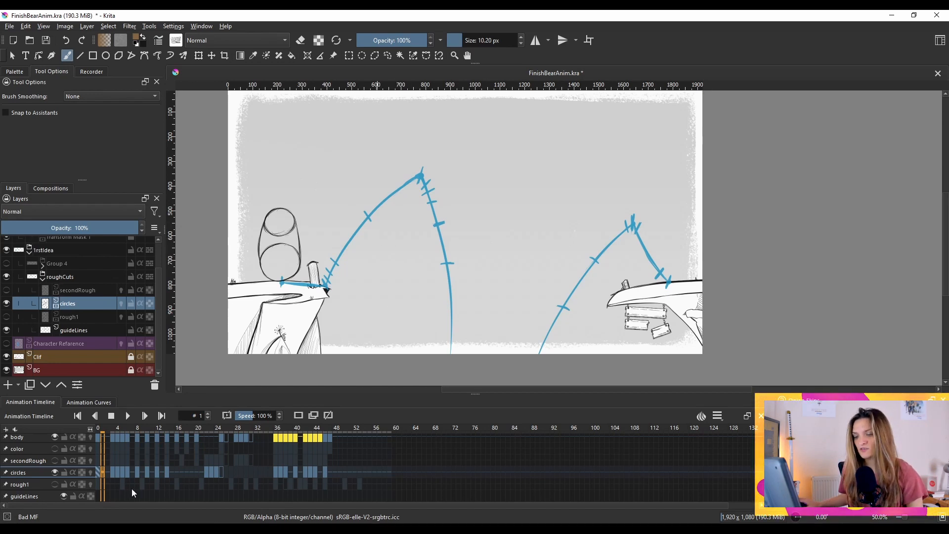
Play the circles animation from frame 0 to check its motion along the guide arcs, and pause it.
{"action": "left_click", "coordinate": [97, 473]}
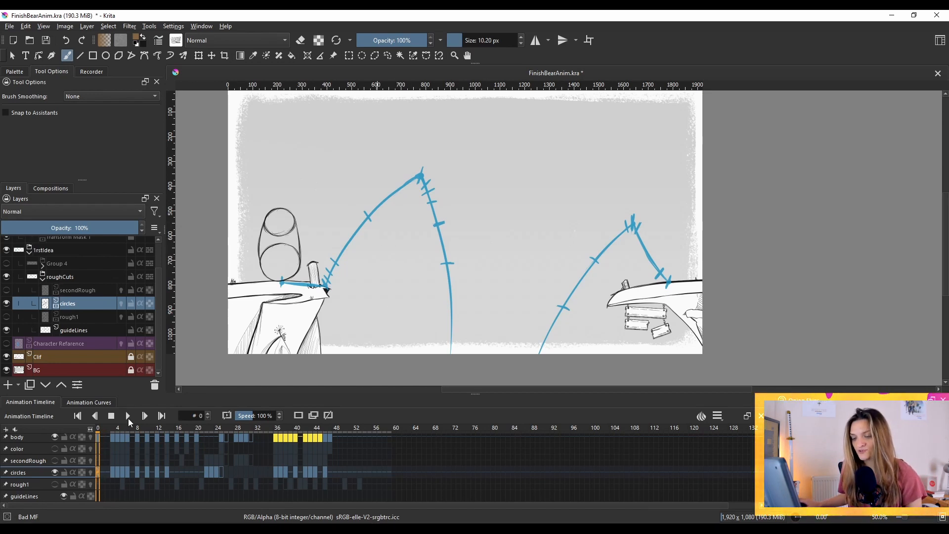
{"action": "left_click", "coordinate": [128, 419]}
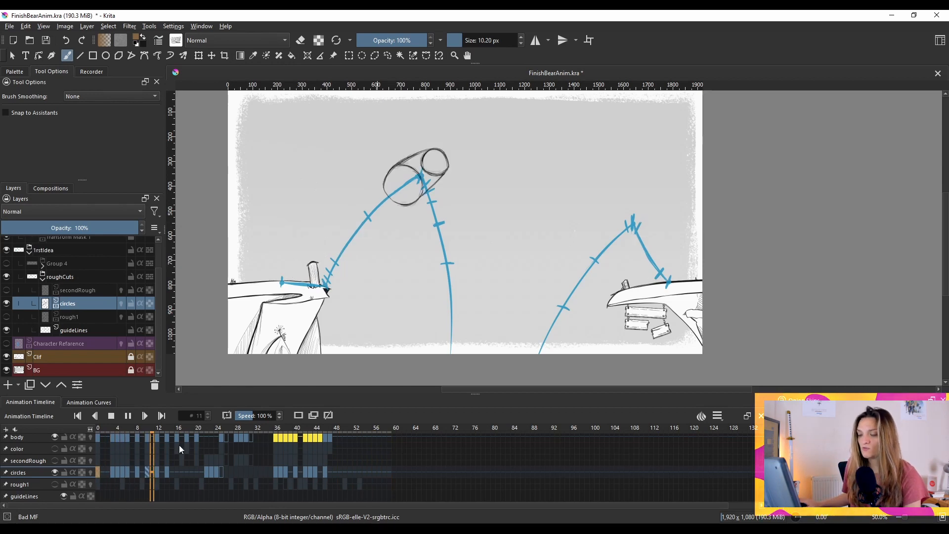
{"action": "left_click", "coordinate": [128, 415]}
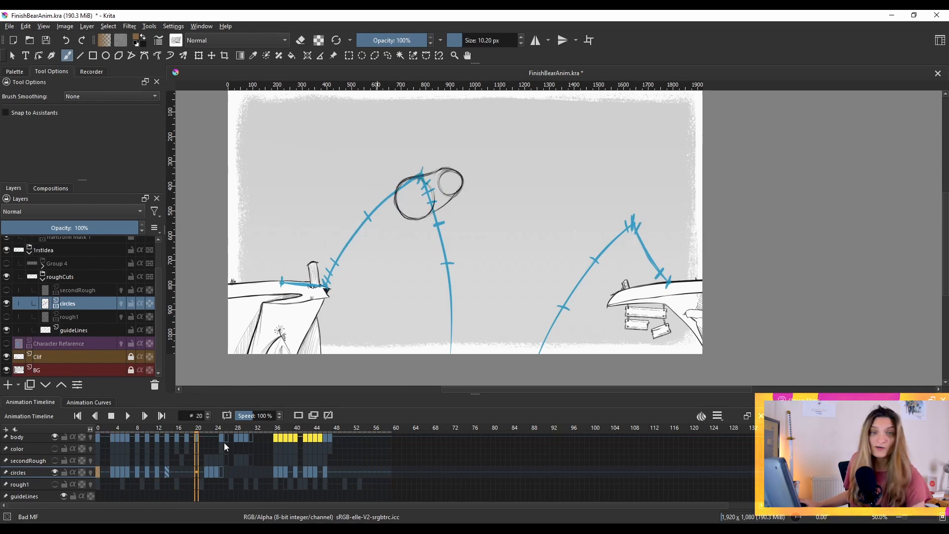
Examine the circles poses between frames 37 and 40 against the spacing marks of the second arc.
{"action": "left_click", "coordinate": [297, 473]}
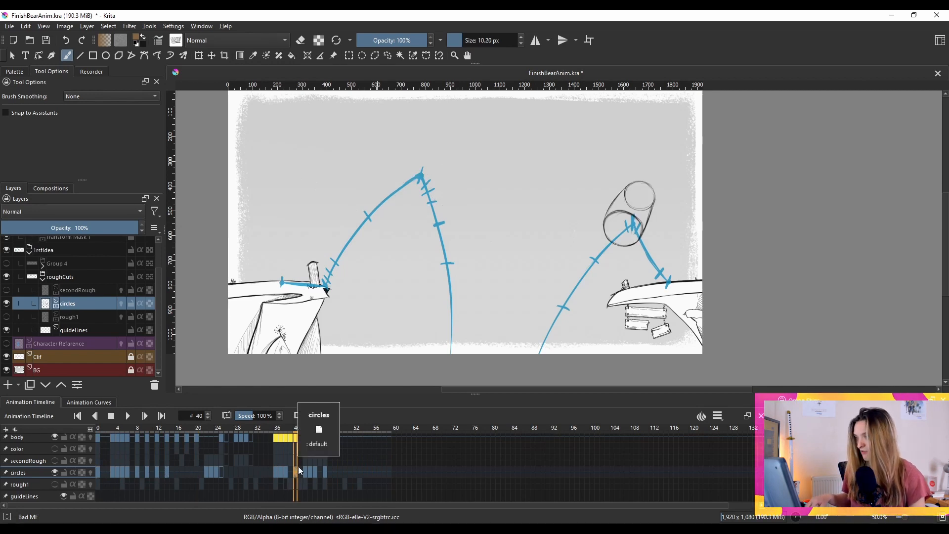
{"action": "key", "text": "Left"}
{"action": "key", "text": "Left"}
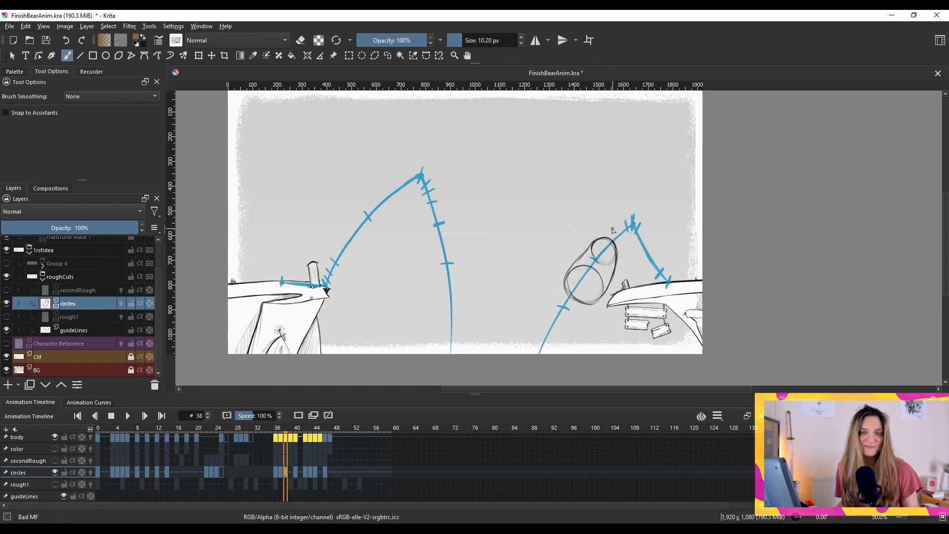
{"action": "key", "text": "Left"}
{"action": "key", "text": "Right"}
{"action": "key", "text": "Left"}
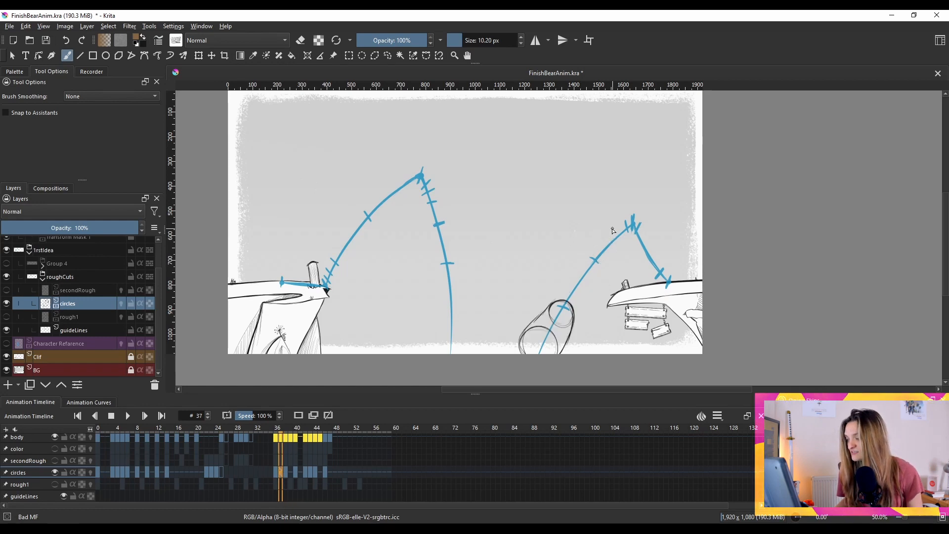
{"action": "key", "text": "Right"}
{"action": "key", "text": "Right"}
{"action": "key", "text": "Right"}
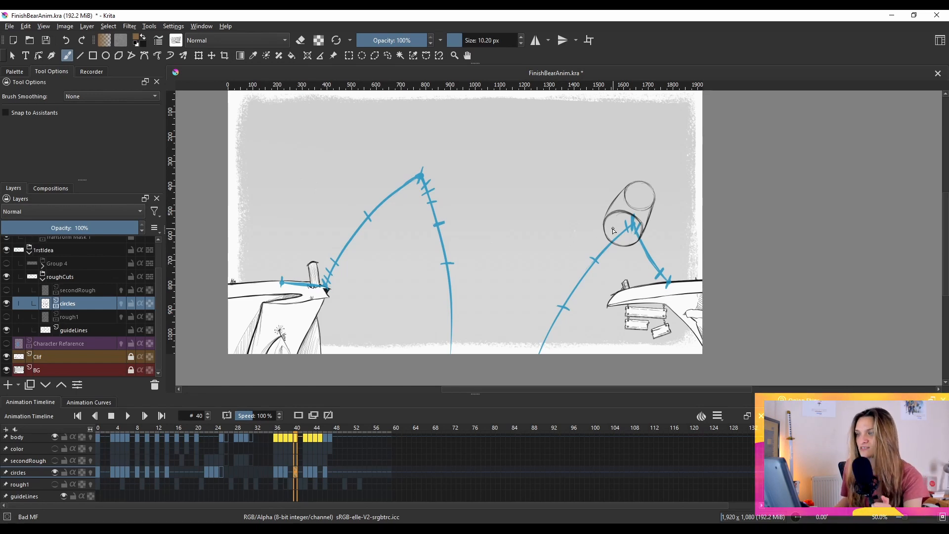
{"action": "key", "text": "comma"}
{"action": "key", "text": "comma"}
{"action": "key", "text": "period"}
{"action": "key", "text": "period"}
{"action": "key", "text": "comma"}
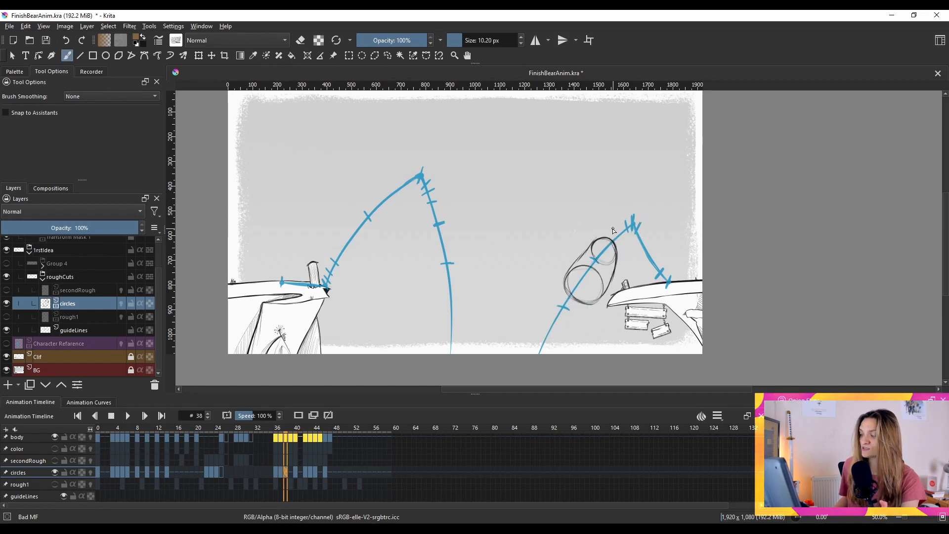
{"action": "key", "text": "comma"}
{"action": "key", "text": "period"}
{"action": "key", "text": "period"}
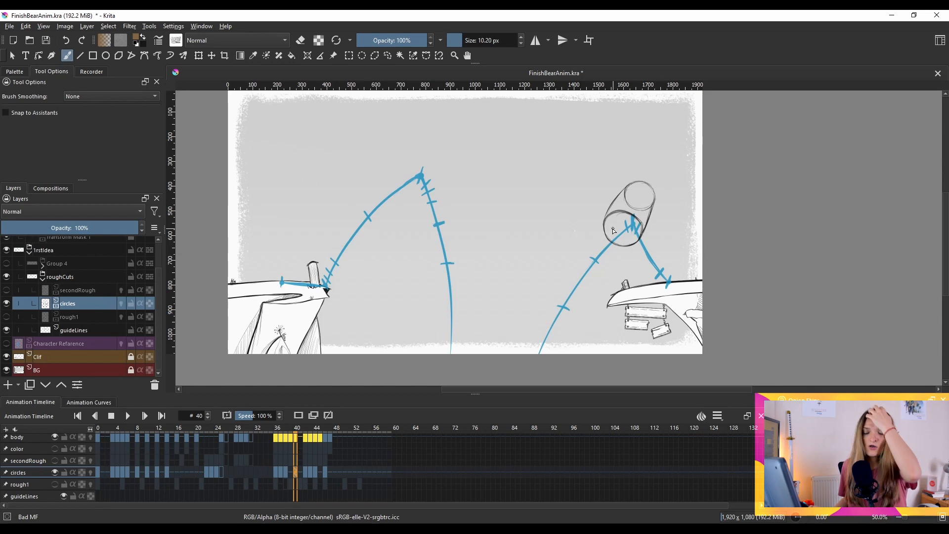
Step back through the circles poses from frame 40 to frame 0 to review both jumps.
{"action": "key", "text": "comma"}
{"action": "key", "text": "comma"}
{"action": "key", "text": "comma"}
{"action": "key", "text": "comma"}
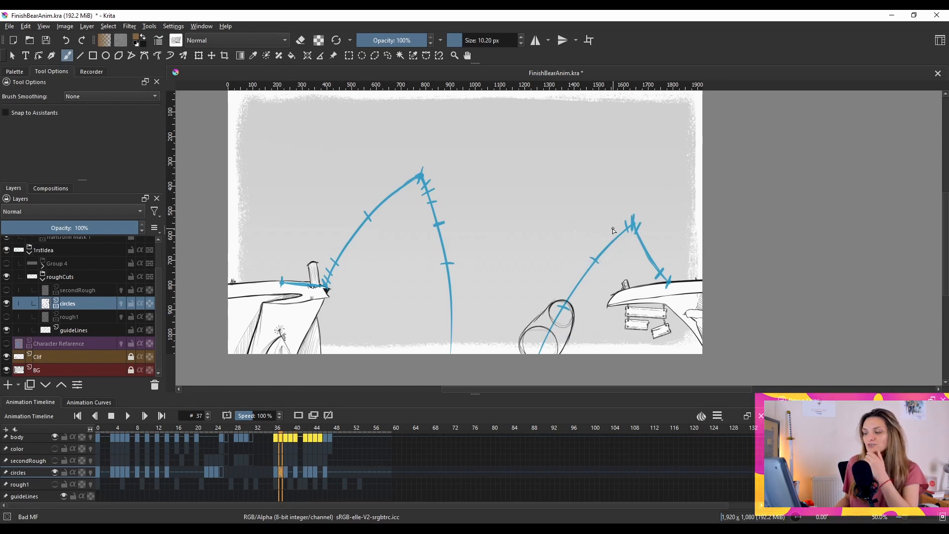
{"action": "key", "text": "comma"}
{"action": "key", "text": "comma"}
{"action": "key", "text": "comma"}
{"action": "key", "text": "comma"}
{"action": "key", "text": "comma"}
{"action": "key", "text": "comma"}
{"action": "key", "text": "comma"}
{"action": "key", "text": "comma"}
{"action": "key", "text": "comma"}
{"action": "key", "text": "comma"}
{"action": "key", "text": "comma"}
{"action": "key", "text": "comma"}
{"action": "key", "text": "comma"}
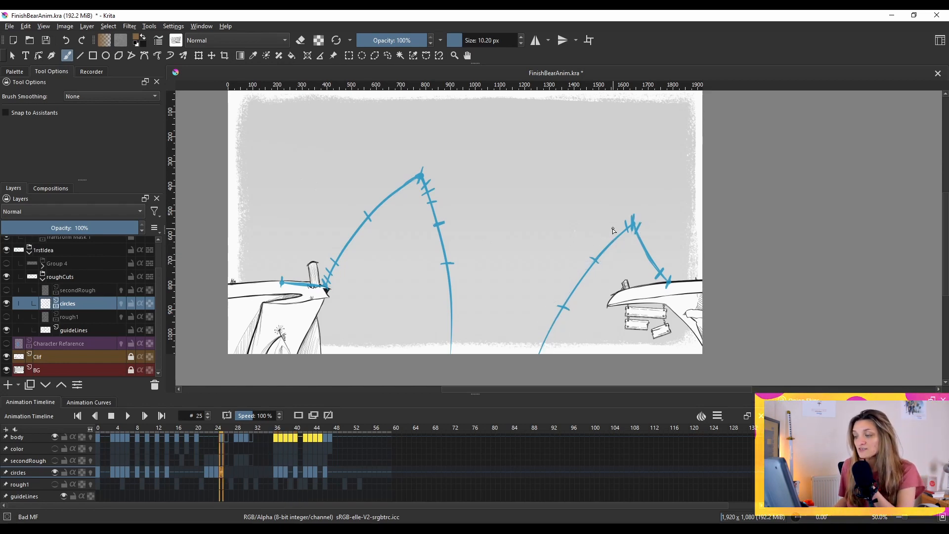
{"action": "key", "text": "comma"}
{"action": "key", "text": "comma"}
{"action": "key", "text": "comma"}
{"action": "key", "text": "comma"}
{"action": "key", "text": "comma"}
{"action": "key", "text": "comma"}
{"action": "key", "text": "comma"}
{"action": "key", "text": "comma"}
{"action": "key", "text": "comma"}
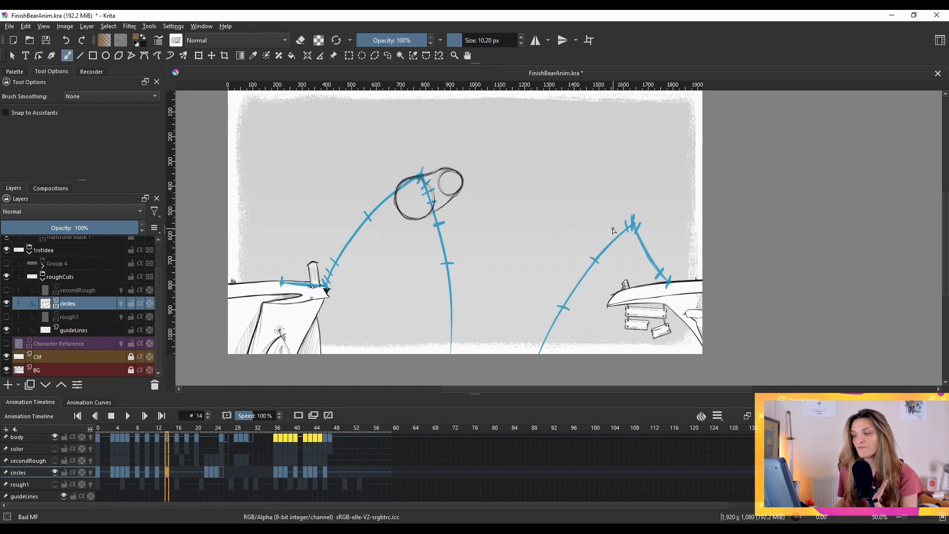
{"action": "key", "text": "comma"}
{"action": "key", "text": "comma"}
{"action": "key", "text": "comma"}
{"action": "key", "text": "comma"}
{"action": "key", "text": "comma"}
{"action": "key", "text": "comma"}
{"action": "key", "text": "comma"}
{"action": "key", "text": "comma"}
{"action": "key", "text": "comma"}
{"action": "key", "text": "comma"}
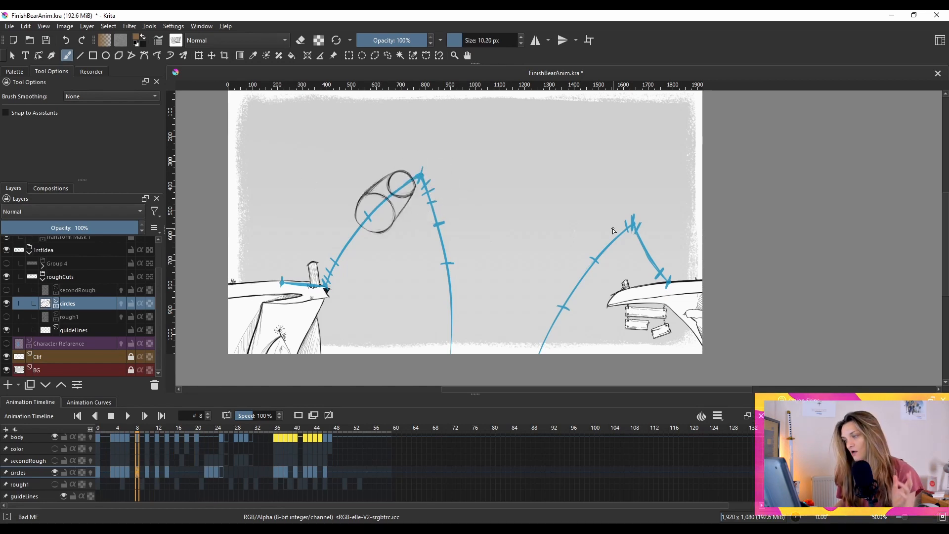
{"action": "key", "text": "comma"}
{"action": "key", "text": "comma"}
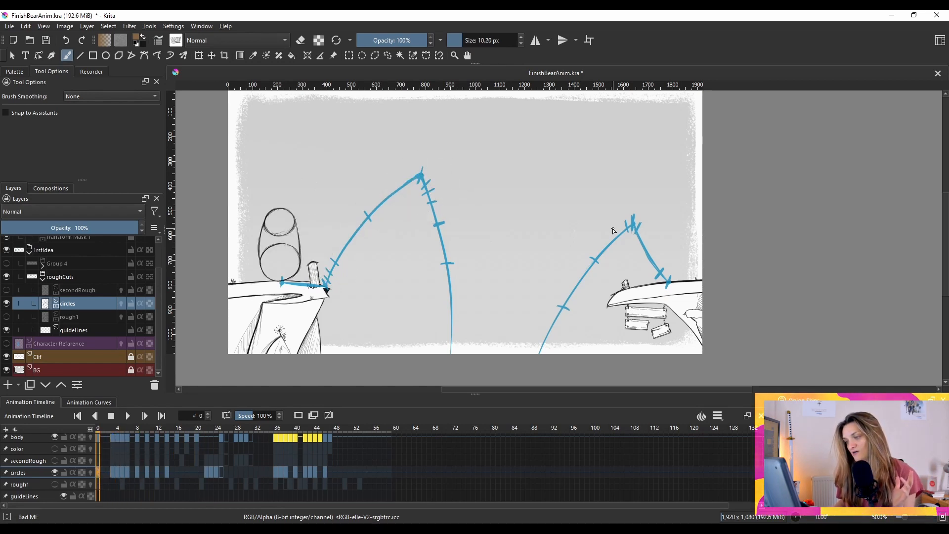
Review the circles poses of the take-off forward from frame 0 to frame 6 and back to the start.
{"action": "key", "text": "period"}
{"action": "key", "text": "period"}
{"action": "key", "text": "period"}
{"action": "key", "text": "period"}
{"action": "key", "text": "period"}
{"action": "key", "text": "period"}
{"action": "key", "text": "period"}
{"action": "key", "text": "period"}
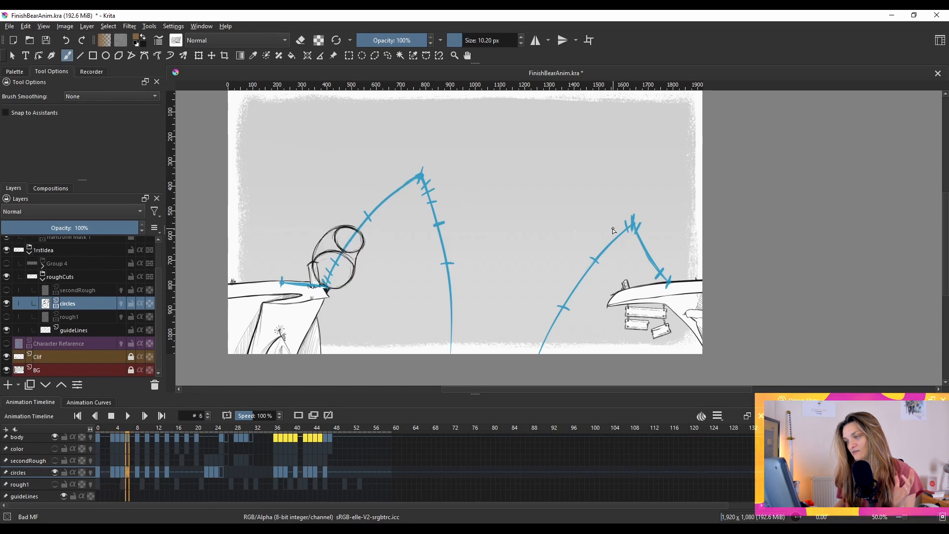
{"action": "key", "text": "comma"}
{"action": "key", "text": "comma"}
{"action": "key", "text": "comma"}
{"action": "key", "text": "comma"}
{"action": "key", "text": "comma"}
{"action": "key", "text": "comma"}
{"action": "key", "text": "comma"}
{"action": "key", "text": "comma"}
{"action": "key", "text": "comma"}
{"action": "key", "text": "comma"}
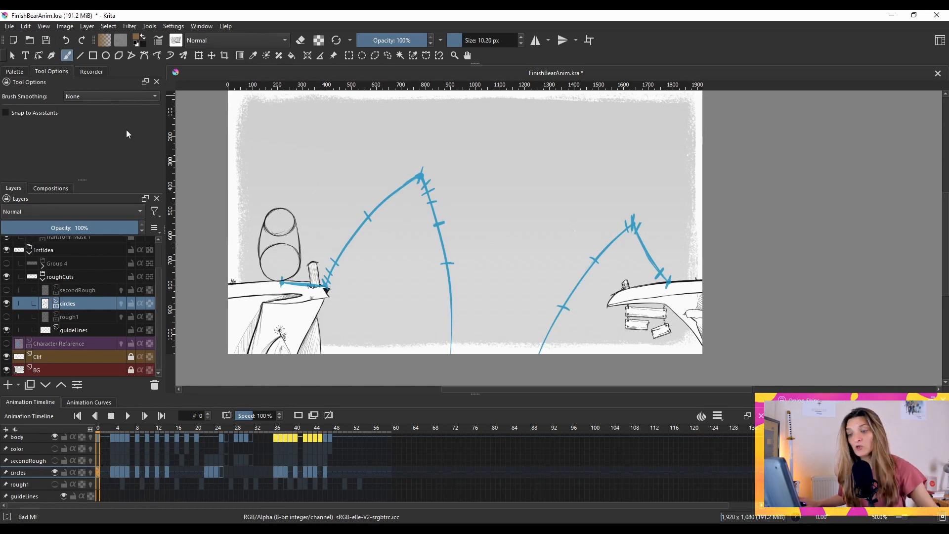
Reduce the circles layer's opacity to 49%, and make the secondRough layer active and visible above it.
{"action": "left_click", "coordinate": [69, 228]}
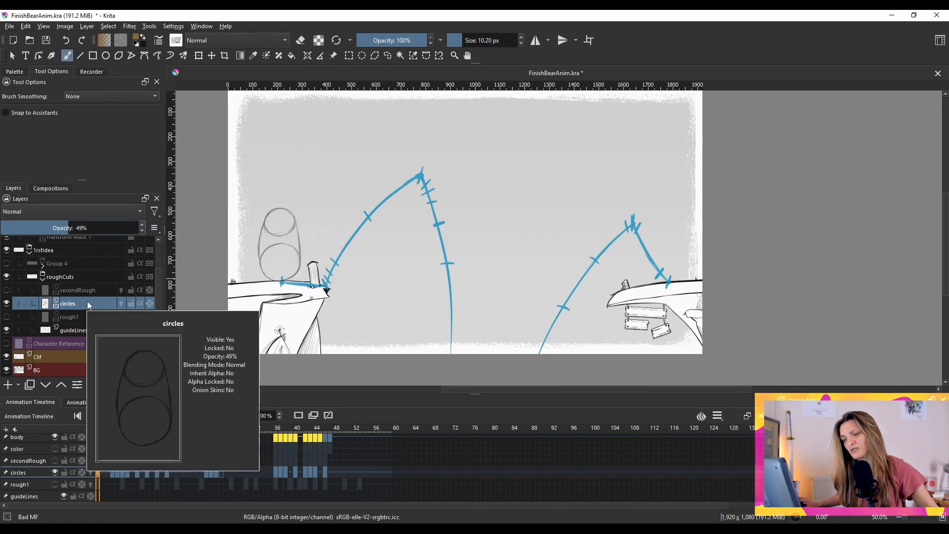
{"action": "left_click", "coordinate": [14, 291]}
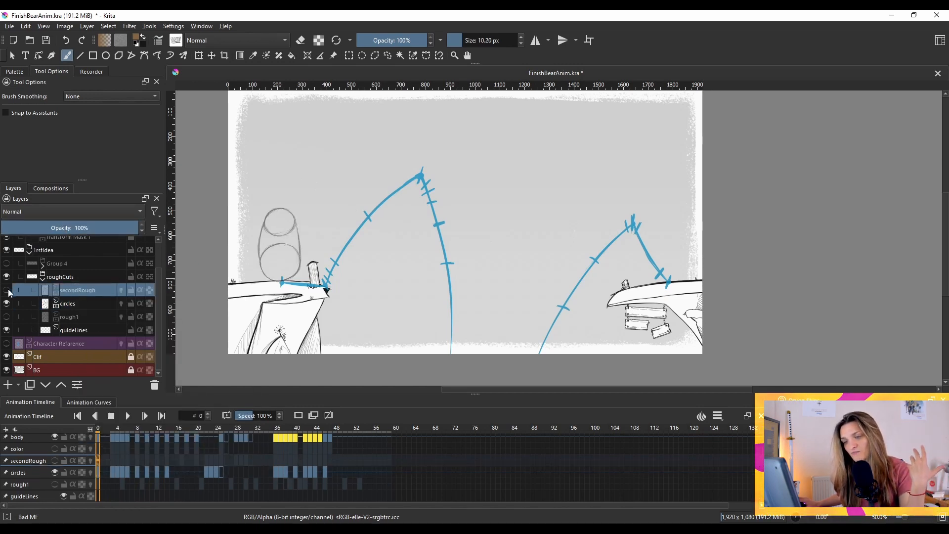
{"action": "left_click", "coordinate": [8, 291]}
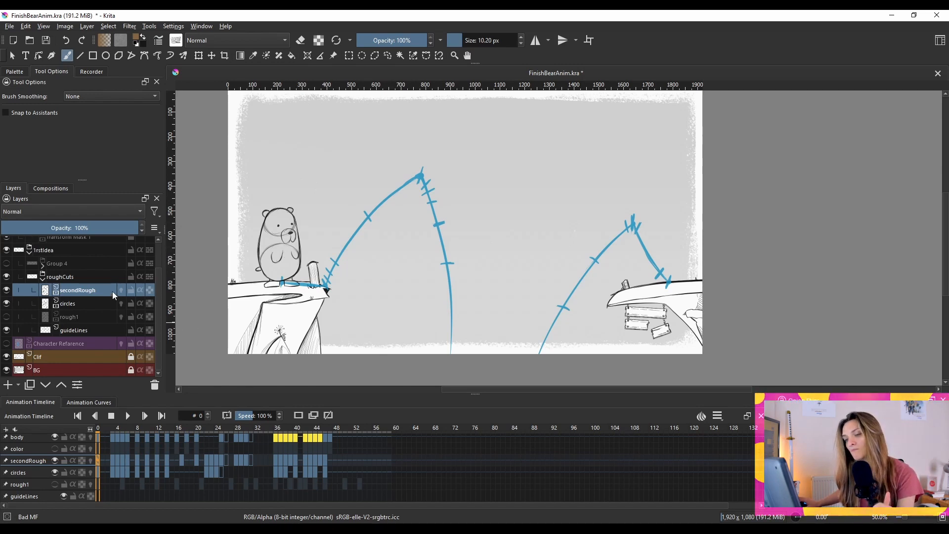
Hide the circles and guideLines layers and play the secondRough animation through to the landing on the far cliff.
{"action": "mouse_move", "coordinate": [109, 295]}
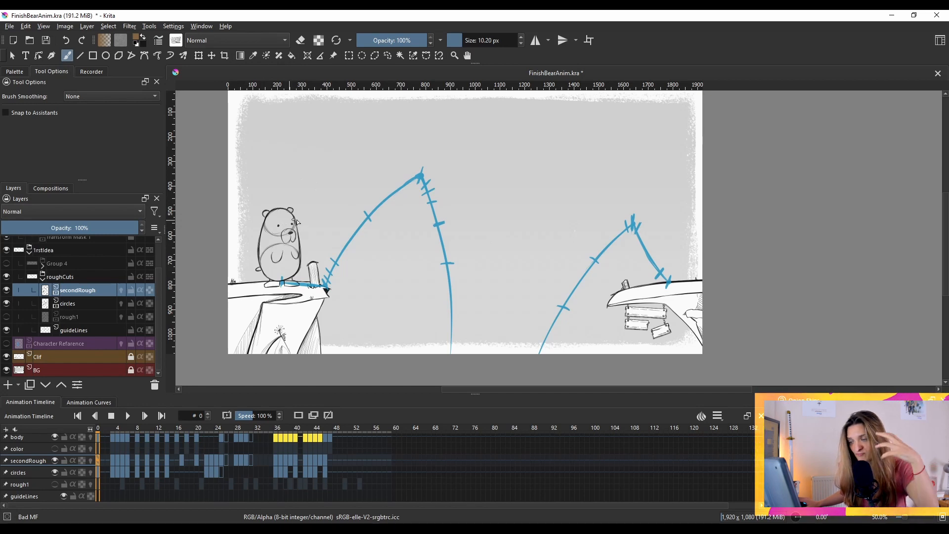
{"action": "left_click", "coordinate": [5, 304]}
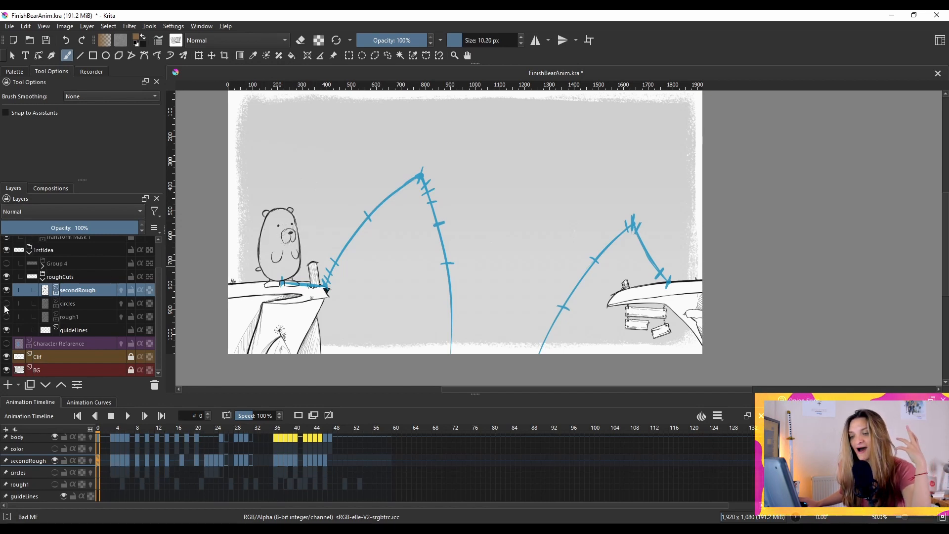
{"action": "left_click", "coordinate": [6, 330]}
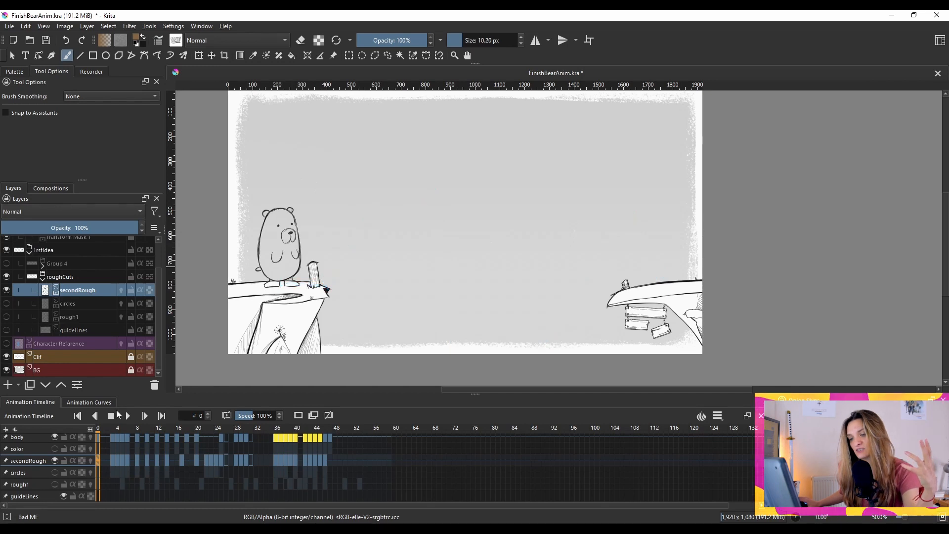
{"action": "left_click", "coordinate": [127, 416]}
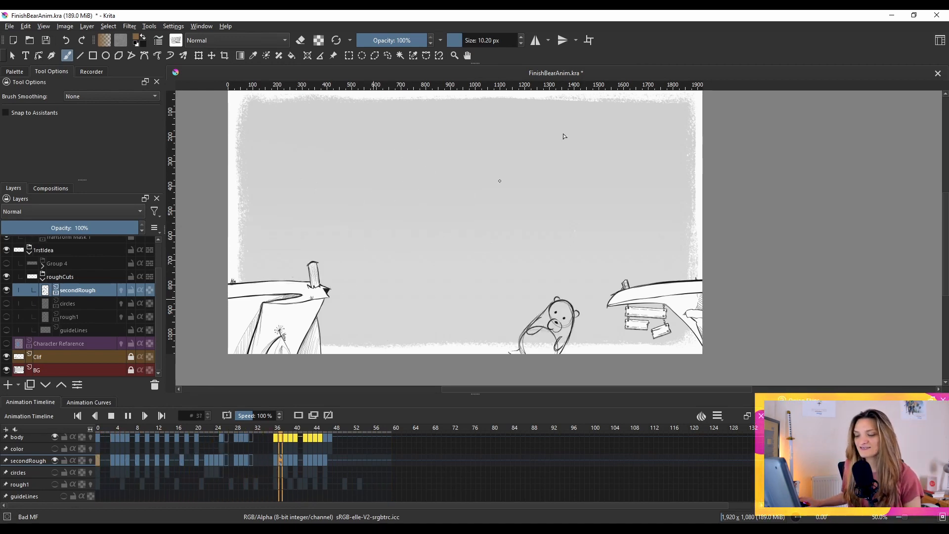
{"action": "left_click", "coordinate": [128, 416]}
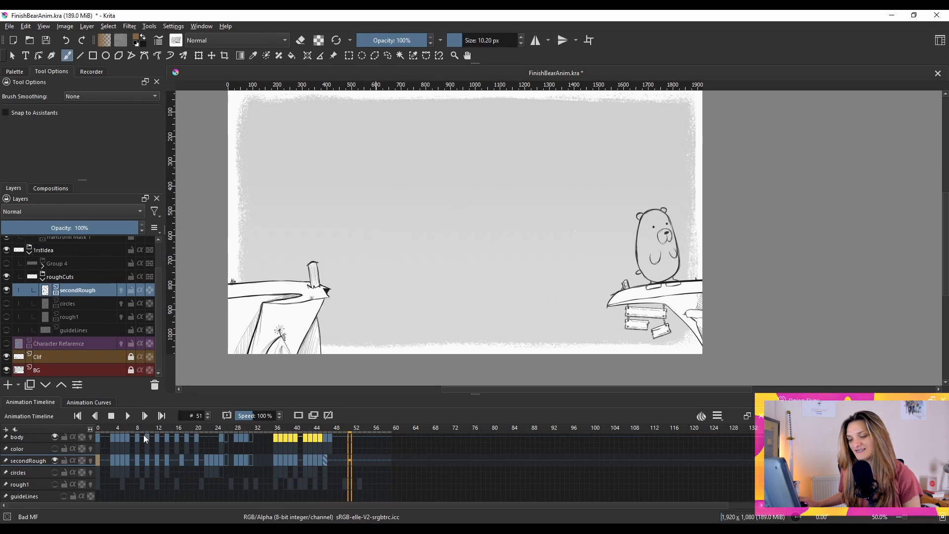
Step forward through the secondRough drawings at the top of the first jump, from frame 19 to frame 24.
{"action": "left_click", "coordinate": [191, 462]}
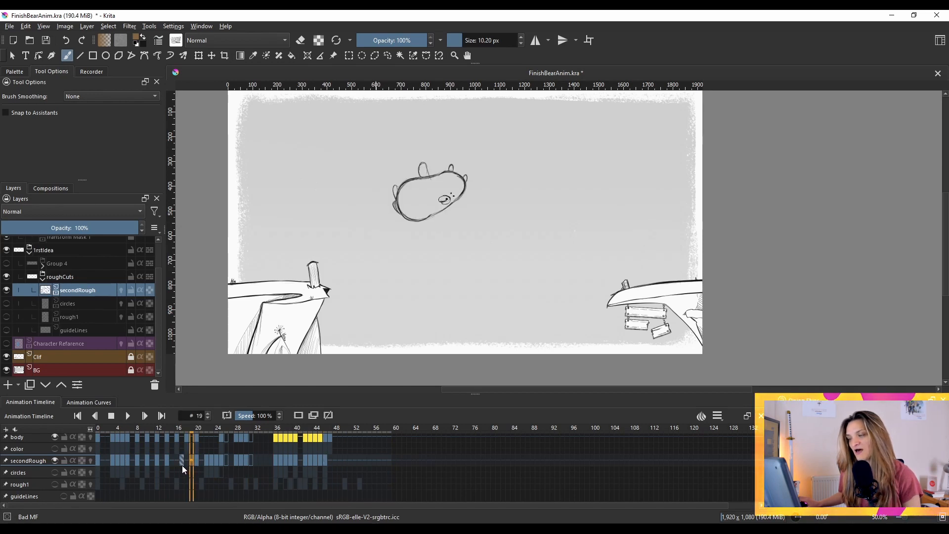
{"action": "key", "text": "period"}
{"action": "key", "text": "period"}
{"action": "key", "text": "period"}
{"action": "key", "text": "period"}
{"action": "key", "text": "period"}
{"action": "key", "text": "period"}
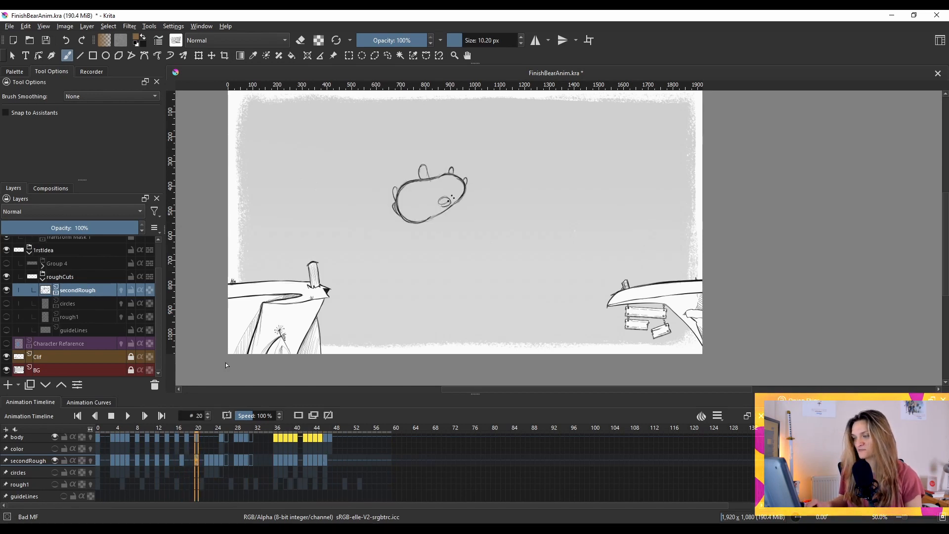
{"action": "key", "text": "period"}
{"action": "key", "text": "period"}
Step back through the secondRough drawings to frame 12 and forward again to frame 20.
{"action": "key", "text": "comma"}
{"action": "key", "text": "comma"}
{"action": "key", "text": "comma"}
{"action": "key", "text": "comma"}
{"action": "key", "text": "comma"}
{"action": "key", "text": "comma"}
{"action": "key", "text": "comma"}
{"action": "key", "text": "comma"}
{"action": "key", "text": "comma"}
{"action": "key", "text": "comma"}
{"action": "key", "text": "comma"}
{"action": "key", "text": "comma"}
{"action": "key", "text": "comma"}
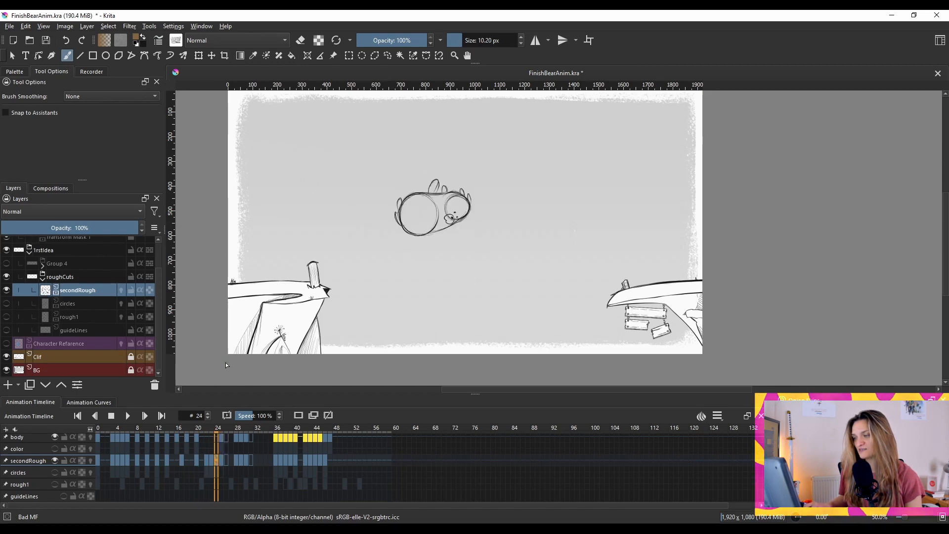
{"action": "key", "text": "period"}
{"action": "key", "text": "period"}
{"action": "key", "text": "period"}
{"action": "key", "text": "period"}
{"action": "key", "text": "period"}
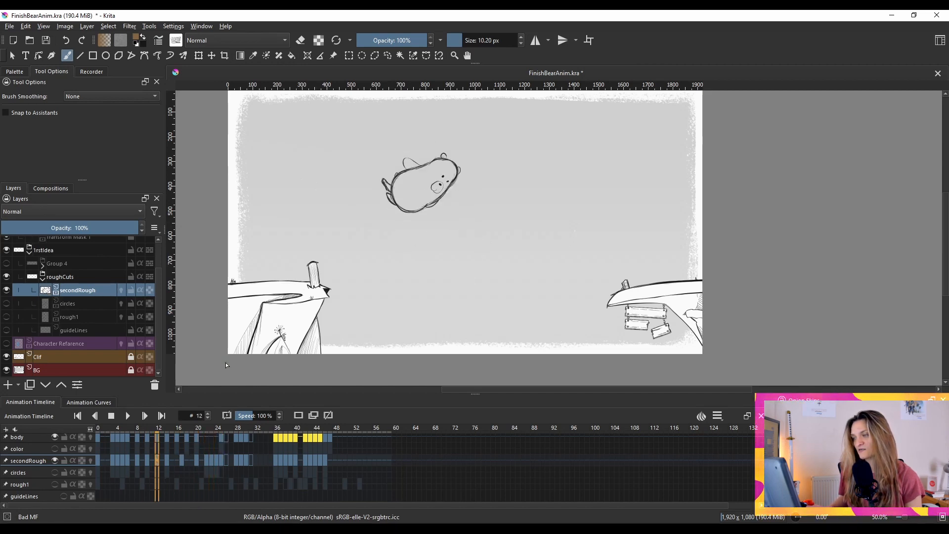
{"action": "key", "text": "period"}
{"action": "key", "text": "period"}
{"action": "key", "text": "period"}
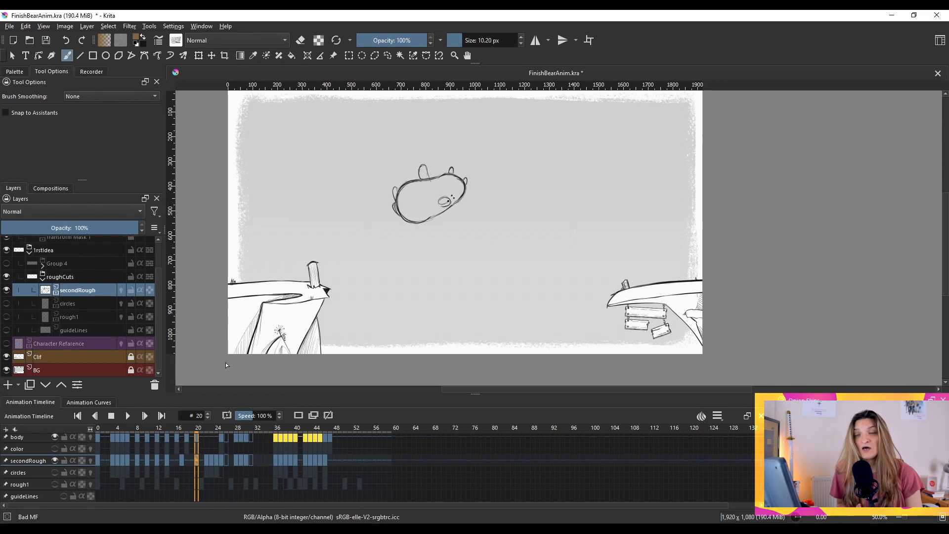
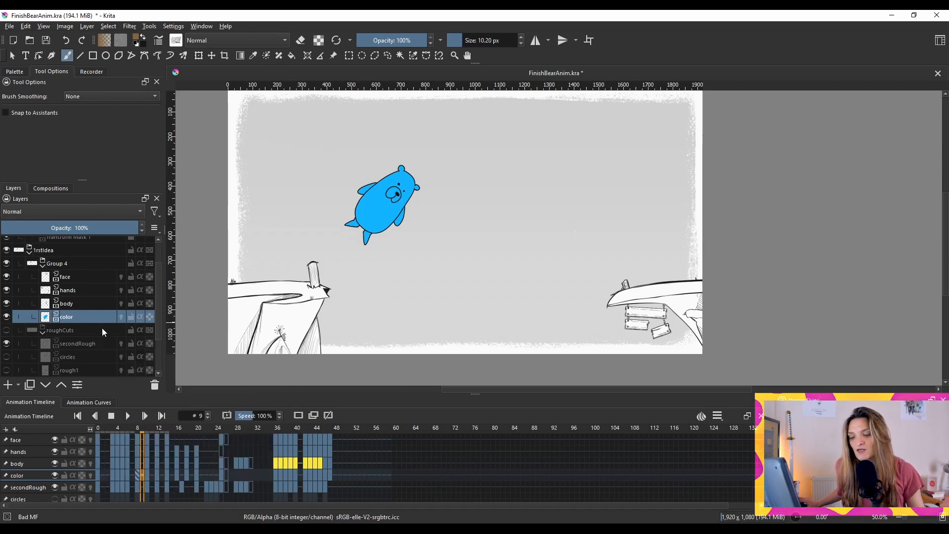
Examine the coloured bear's poses near the top of the first jump, back and forth between frames 12 and 16.
{"action": "mouse_move", "coordinate": [101, 291]}
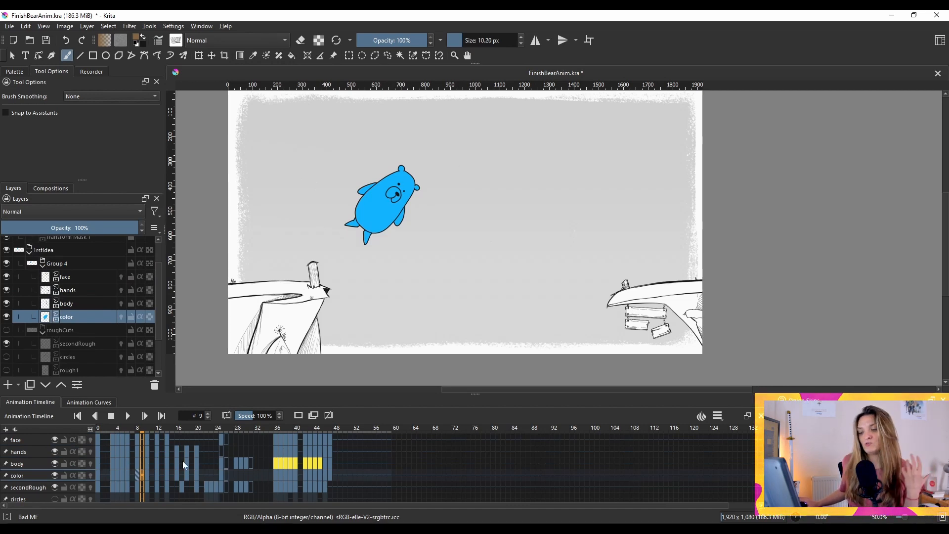
{"action": "left_click", "coordinate": [148, 473]}
{"action": "left_click", "coordinate": [158, 474]}
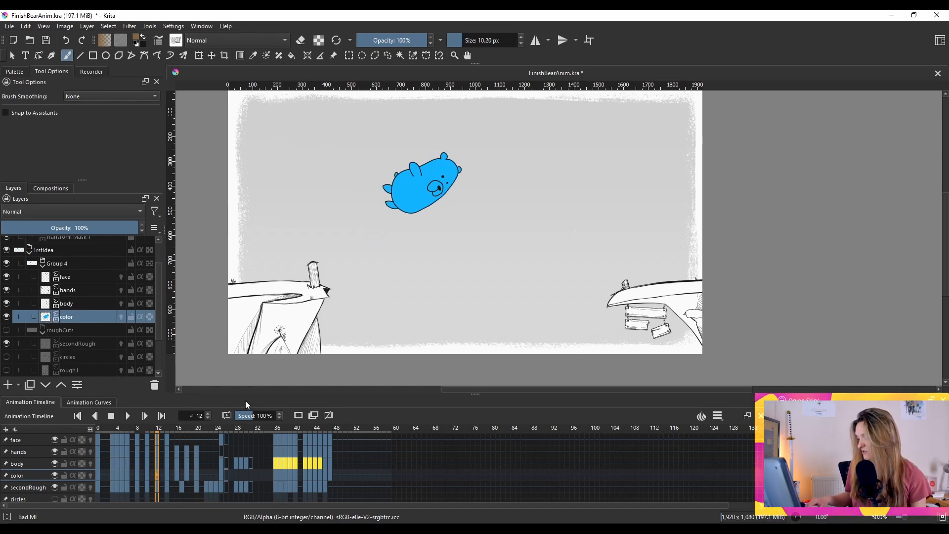
{"action": "key", "text": "Right"}
{"action": "key", "text": "Right"}
{"action": "key", "text": "Right"}
{"action": "key", "text": "Right"}
{"action": "key", "text": "Left"}
{"action": "key", "text": "Left"}
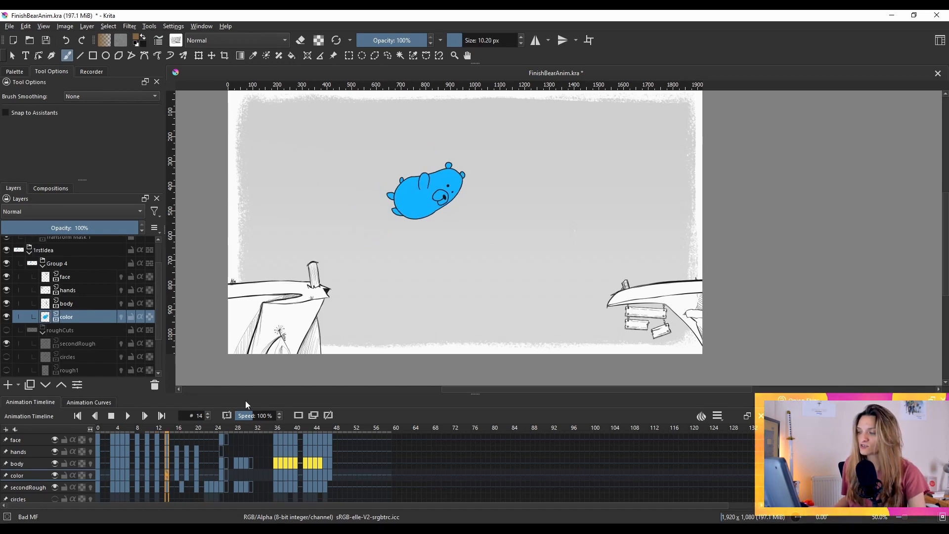
{"action": "key", "text": "Left"}
{"action": "key", "text": "Left"}
{"action": "key", "text": "Right"}
{"action": "key", "text": "Right"}
{"action": "key", "text": "Right"}
{"action": "key", "text": "Right"}
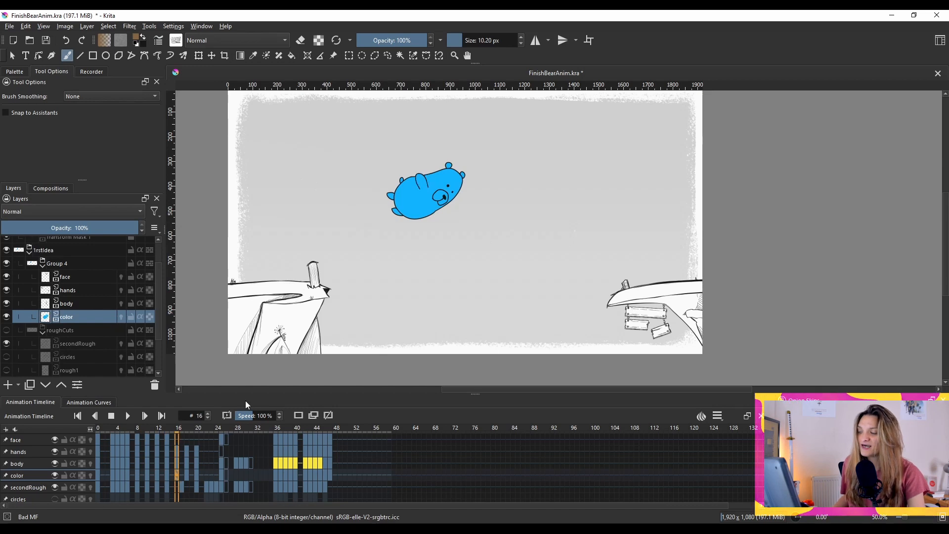
Compare the coloured bear's arm and body positions repeatedly across frames 12 to 18.
{"action": "key", "text": "Right"}
{"action": "key", "text": "Right"}
{"action": "key", "text": "Right"}
{"action": "key", "text": "Right"}
{"action": "key", "text": "Left"}
{"action": "key", "text": "Left"}
{"action": "key", "text": "Left"}
{"action": "key", "text": "Left"}
{"action": "key", "text": "Left"}
{"action": "key", "text": "Left"}
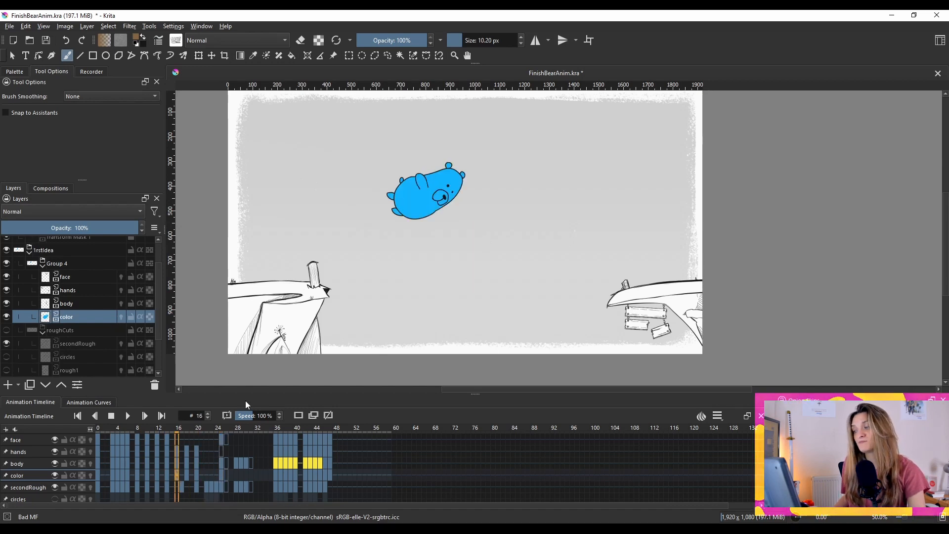
{"action": "key", "text": "Right"}
{"action": "key", "text": "Right"}
{"action": "key", "text": "Right"}
{"action": "key", "text": "Right"}
{"action": "key", "text": "Left"}
{"action": "key", "text": "Left"}
{"action": "key", "text": "Left"}
{"action": "key", "text": "Left"}
{"action": "key", "text": "Left"}
{"action": "key", "text": "Left"}
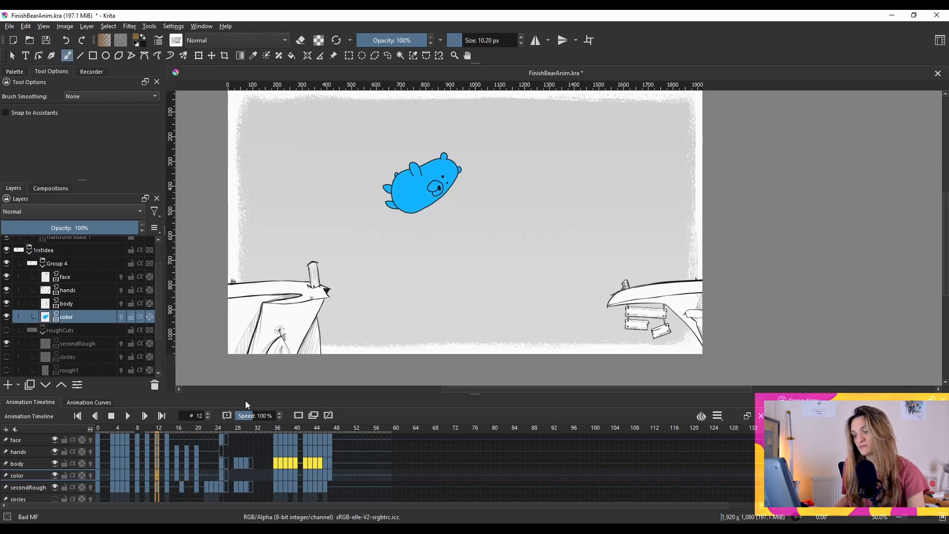
{"action": "key", "text": "Right"}
{"action": "key", "text": "Right"}
{"action": "key", "text": "Right"}
{"action": "key", "text": "Right"}
{"action": "key", "text": "Right"}
{"action": "key", "text": "Right"}
{"action": "key", "text": "Left"}
{"action": "key", "text": "Left"}
{"action": "key", "text": "Left"}
{"action": "key", "text": "Left"}
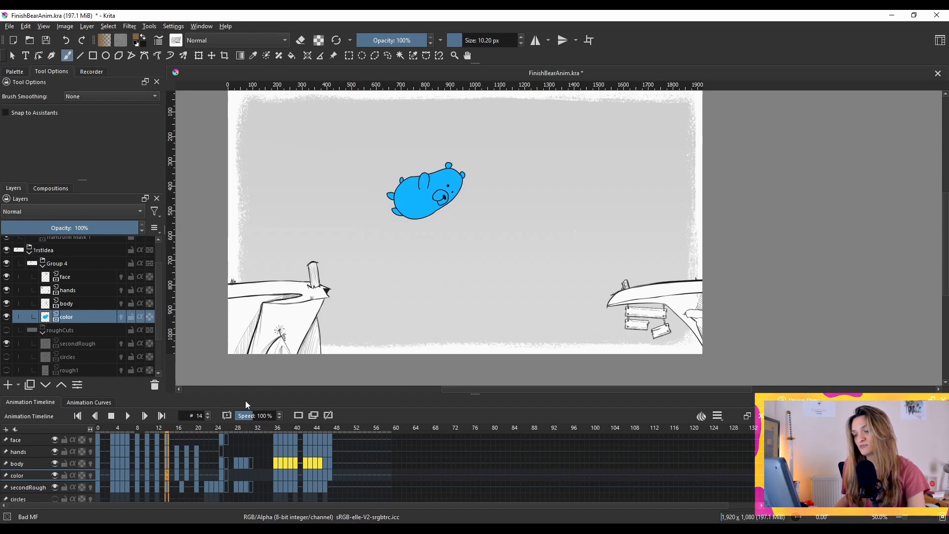
Mark the color layer's keyframes at frames 14, 16 and 18 with the purple label.
{"action": "left_click_drag", "start_coordinate": [174, 476], "coordinate": [188, 478]}
{"action": "right_click", "coordinate": [186, 478]}
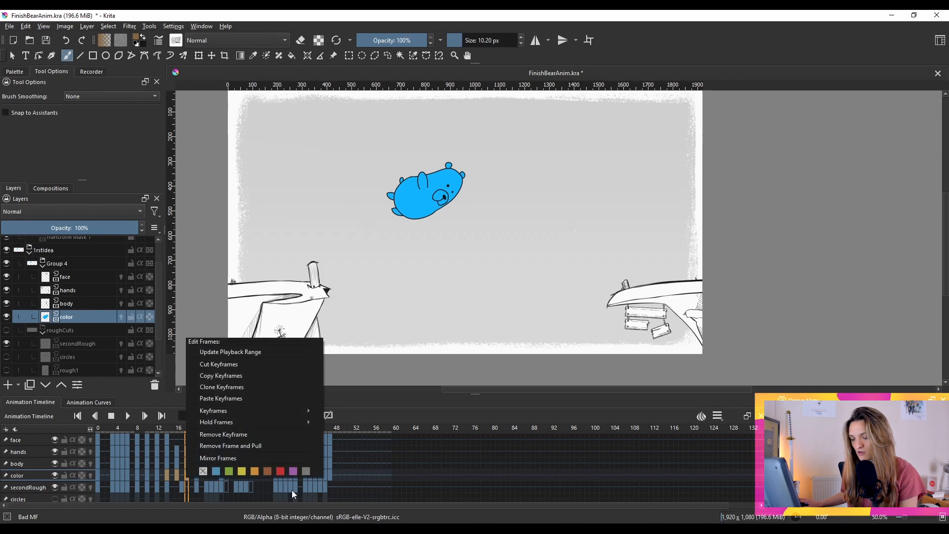
{"action": "left_click", "coordinate": [294, 471]}
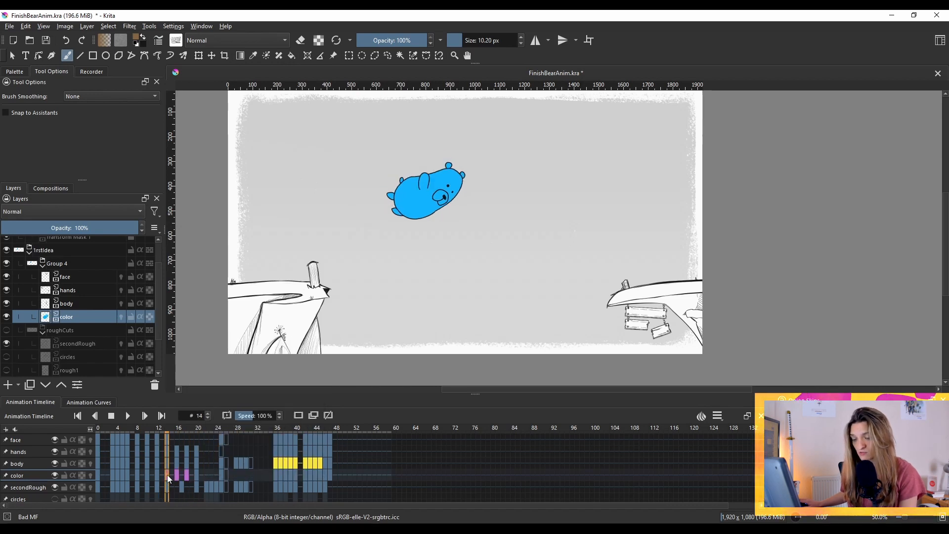
Review the bear's arm movement across the purple keyframes at frames 14, 16 and 18.
{"action": "key", "text": "Left"}
{"action": "key", "text": "Left"}
{"action": "key", "text": "Right"}
{"action": "key", "text": "Right"}
{"action": "key", "text": "Right"}
{"action": "key", "text": "Right"}
{"action": "key", "text": "Right"}
{"action": "key", "text": "Right"}
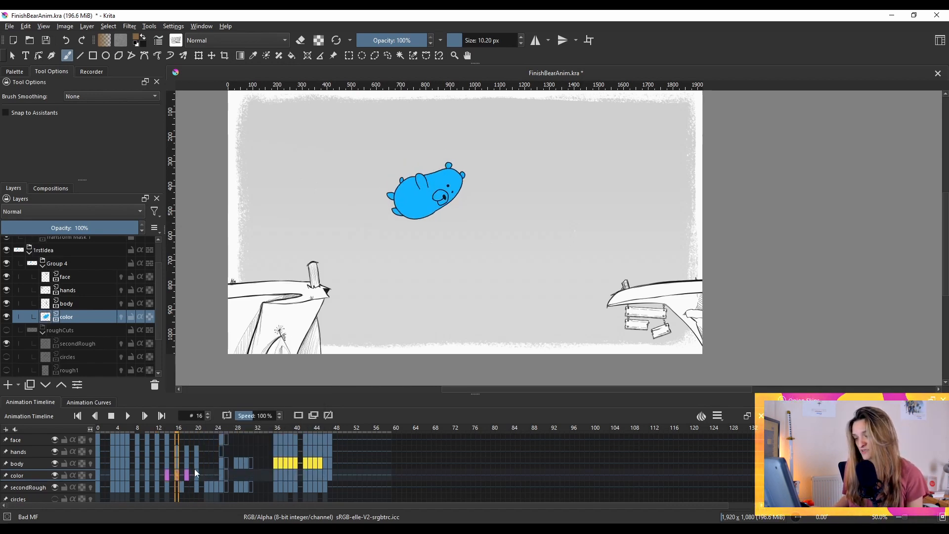
{"action": "key", "text": "Left"}
{"action": "key", "text": "Left"}
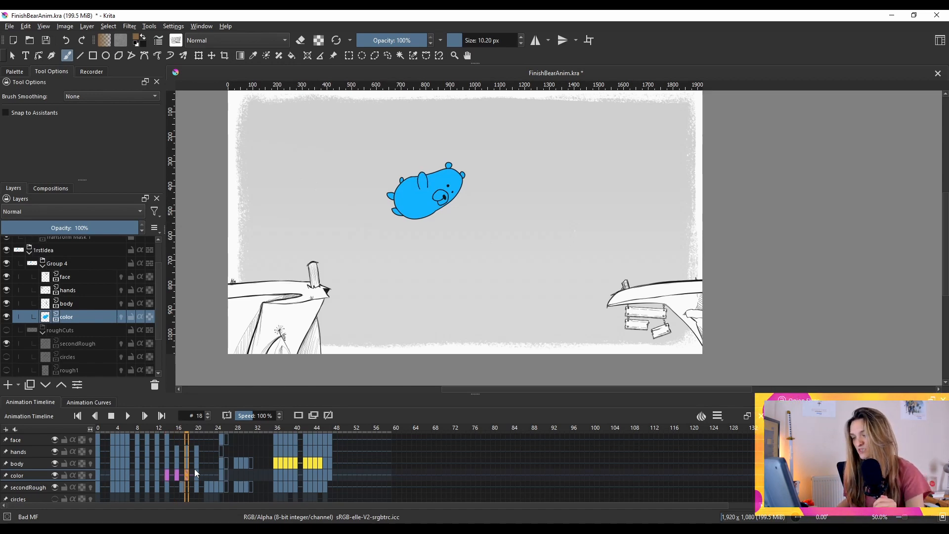
{"action": "key", "text": "Left"}
{"action": "key", "text": "Left"}
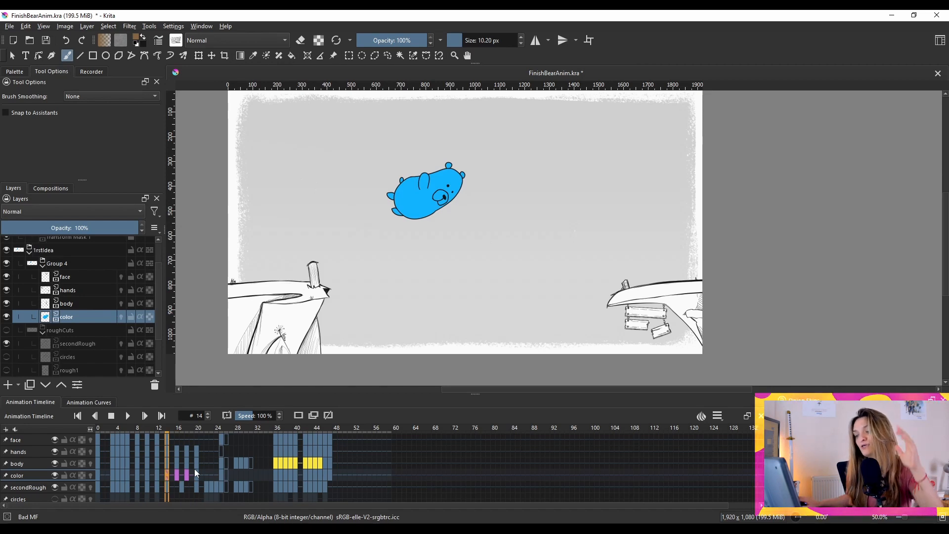
{"action": "left_click", "coordinate": [176, 429]}
{"action": "mouse_move", "coordinate": [176, 430]}
{"action": "left_mouse_down"}
{"action": "mouse_move", "coordinate": [237, 430]}
{"action": "mouse_move", "coordinate": [186, 431]}
{"action": "left_mouse_up"}
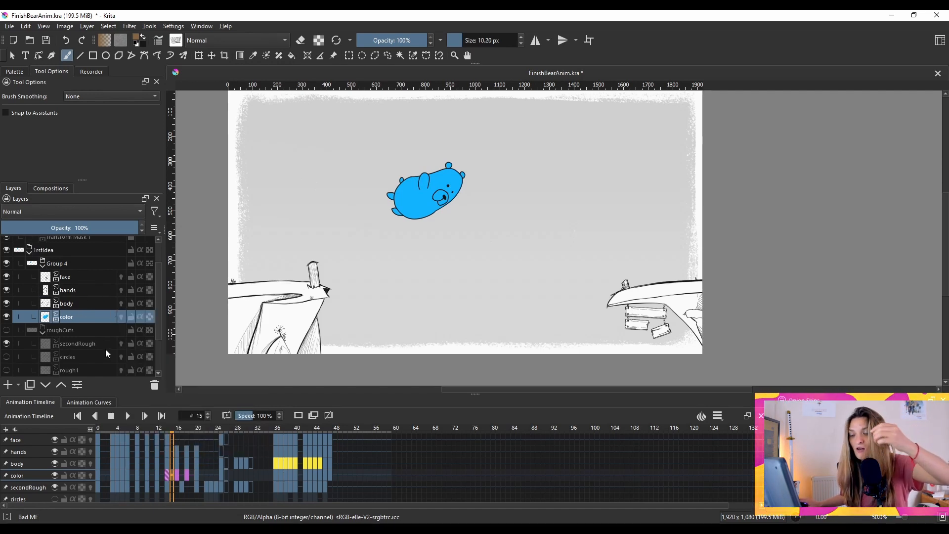
Duplicate the face, hands, body and color layers of Group 4 together.
{"action": "left_click", "coordinate": [80, 302]}
{"action": "left_click", "coordinate": [76, 289]}
{"action": "left_click", "coordinate": [76, 276]}
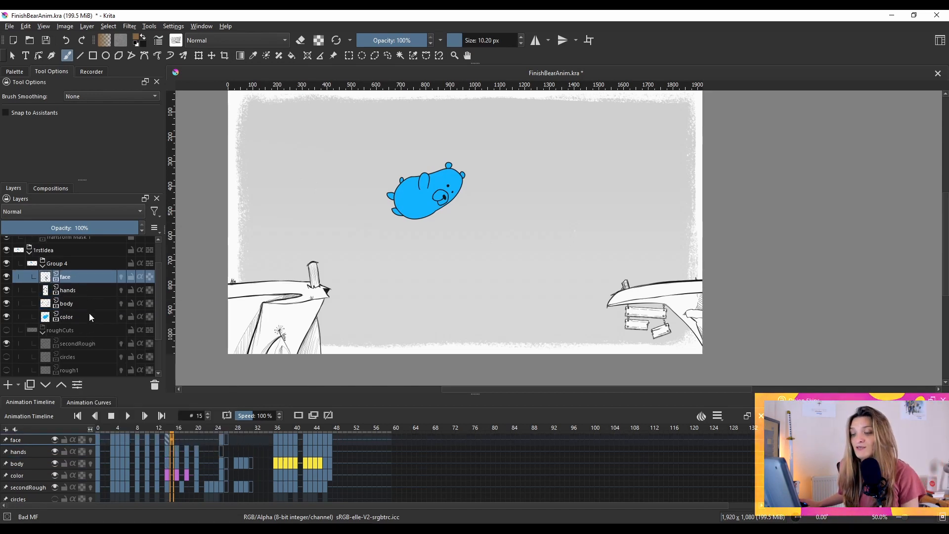
{"action": "left_click", "coordinate": [82, 312], "text": "shift"}
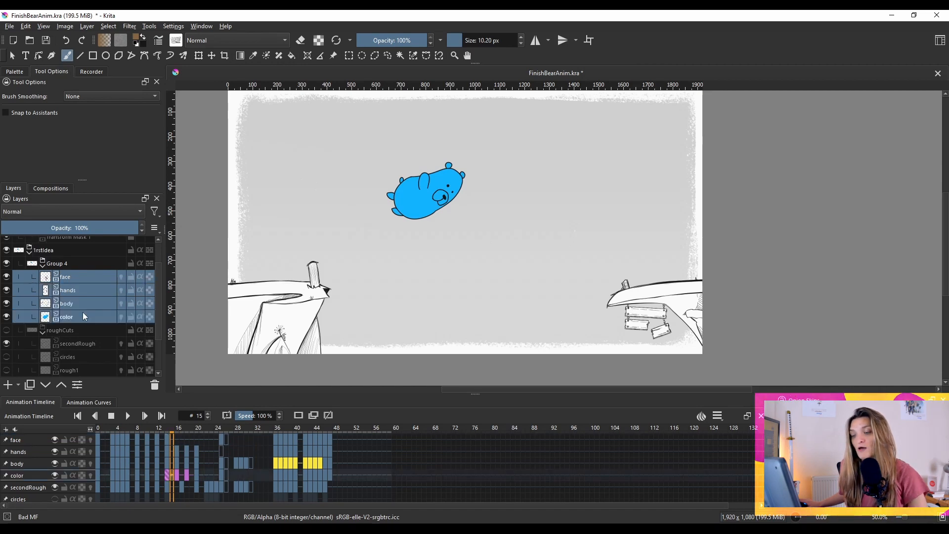
{"action": "right_click", "coordinate": [84, 305]}
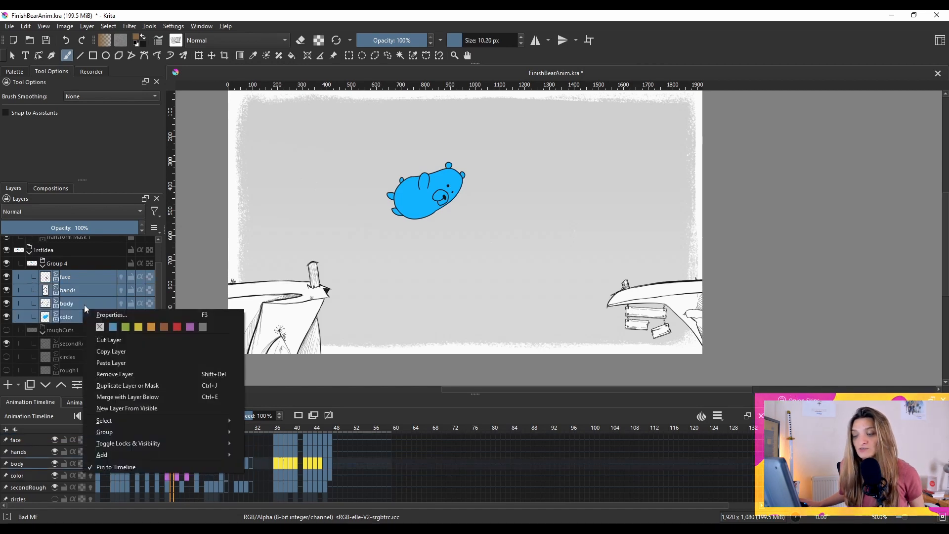
{"action": "left_click", "coordinate": [150, 387]}
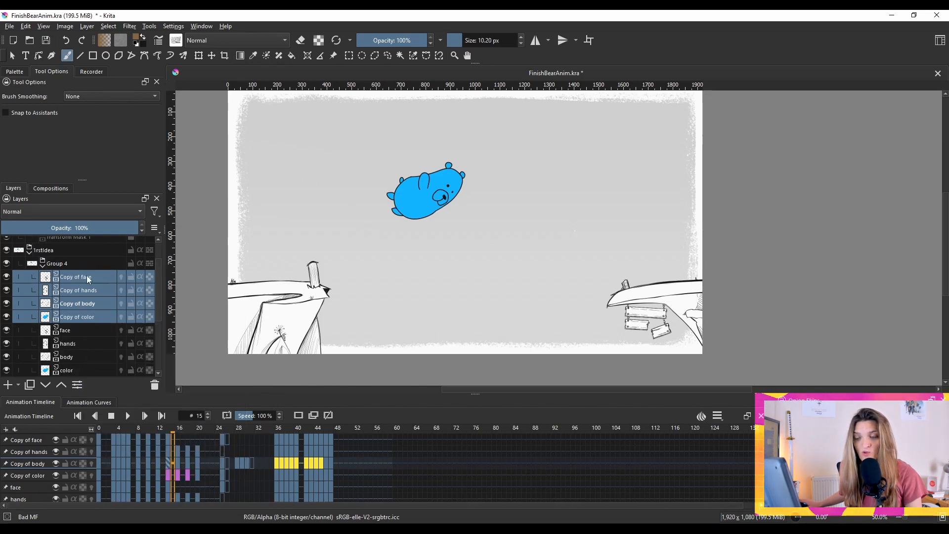
Merge the four duplicated layers into a single layer and open its name for editing.
{"action": "right_click", "coordinate": [87, 317]}
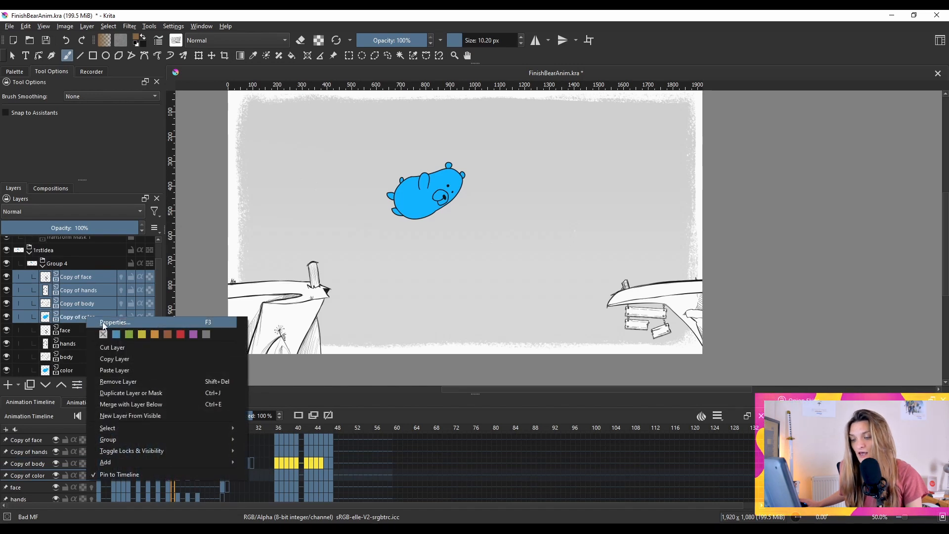
{"action": "left_click", "coordinate": [167, 405]}
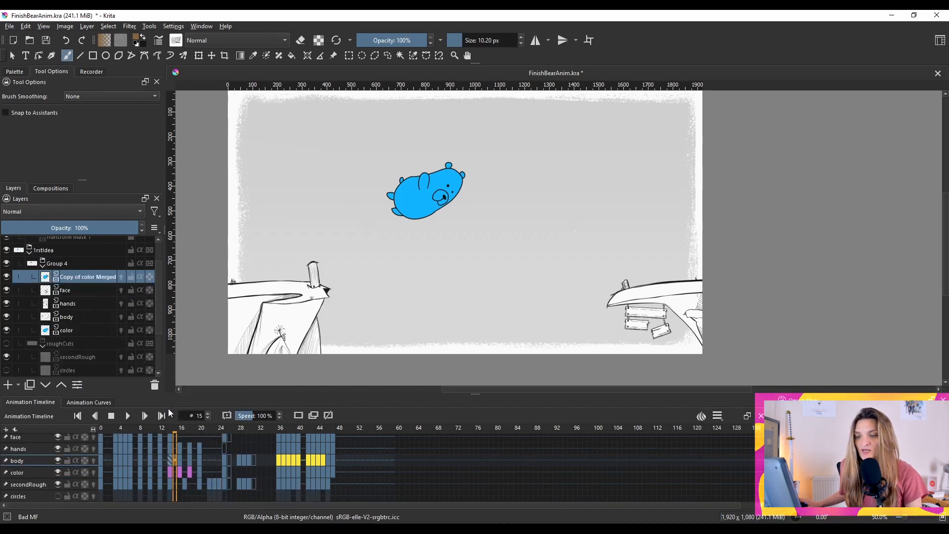
{"action": "double_click", "coordinate": [83, 277]}
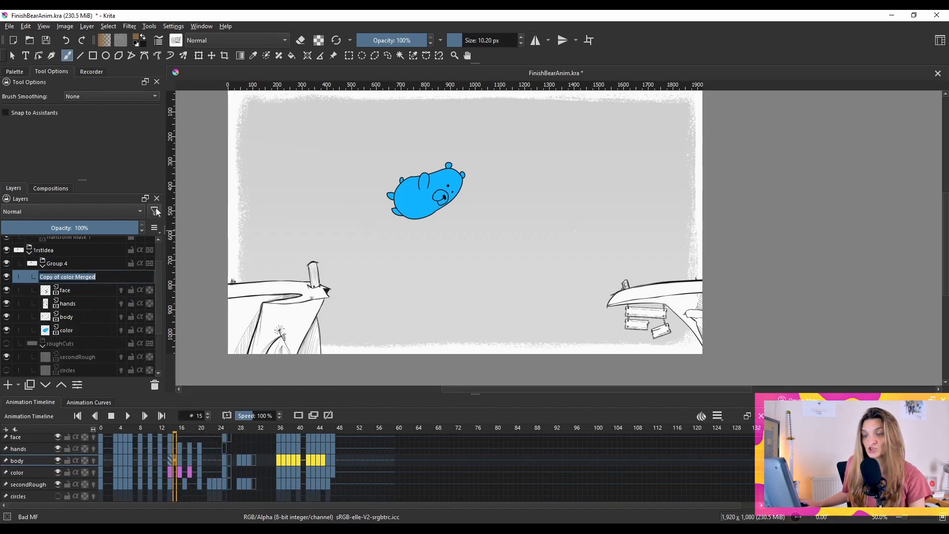
Make Group 4 active, collapse it and hide it.
{"action": "left_click", "coordinate": [58, 267]}
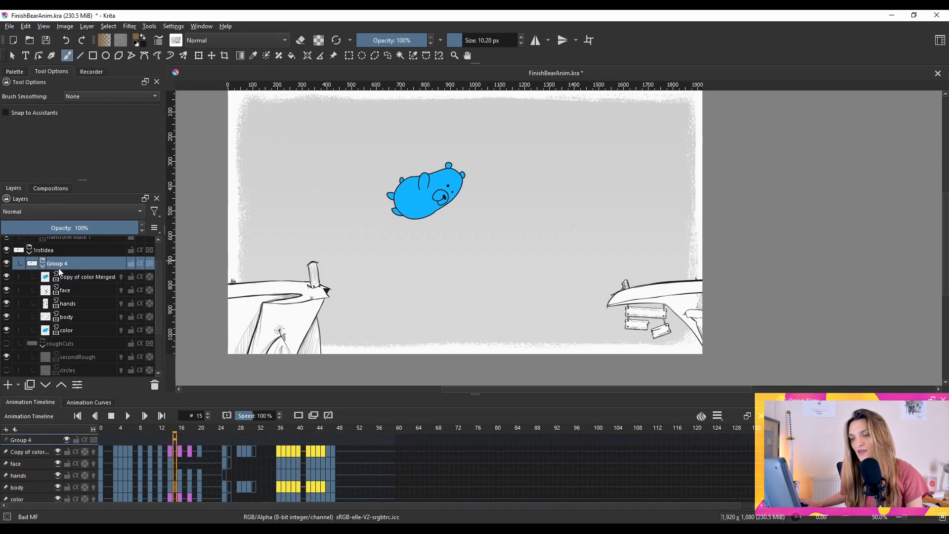
{"action": "left_click", "coordinate": [43, 267]}
{"action": "left_click", "coordinate": [7, 263]}
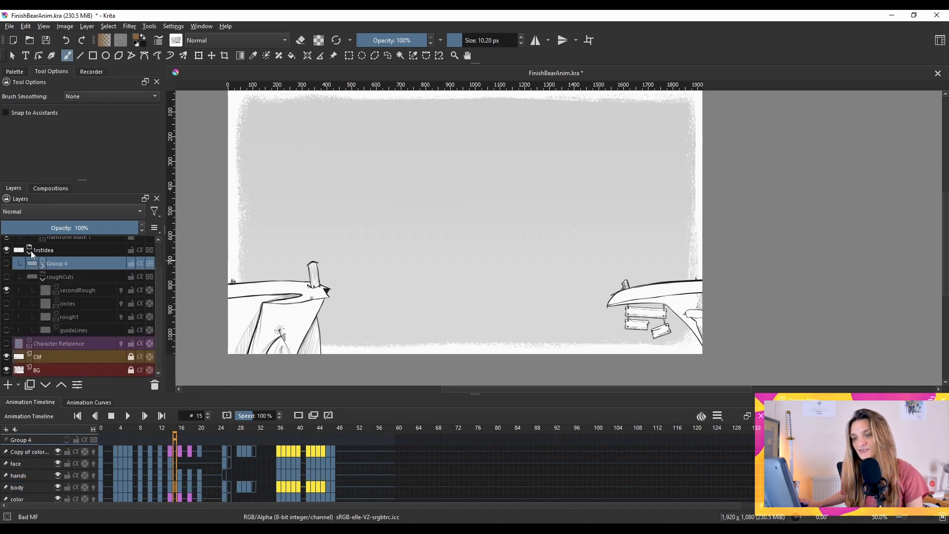
Collapse the 1rstIdea group, show the BearFall layer and make it active.
{"action": "left_click", "coordinate": [29, 250]}
{"action": "left_click", "coordinate": [7, 256]}
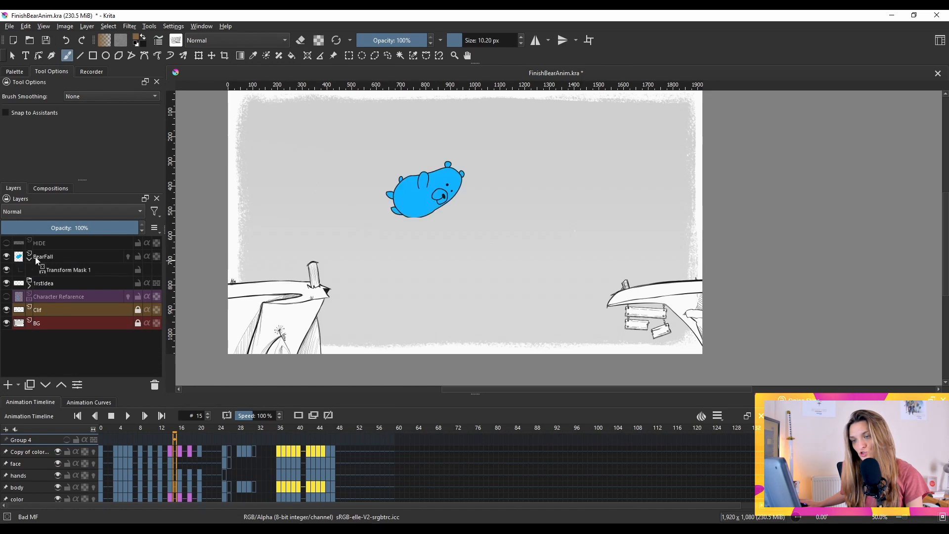
{"action": "left_click", "coordinate": [55, 260]}
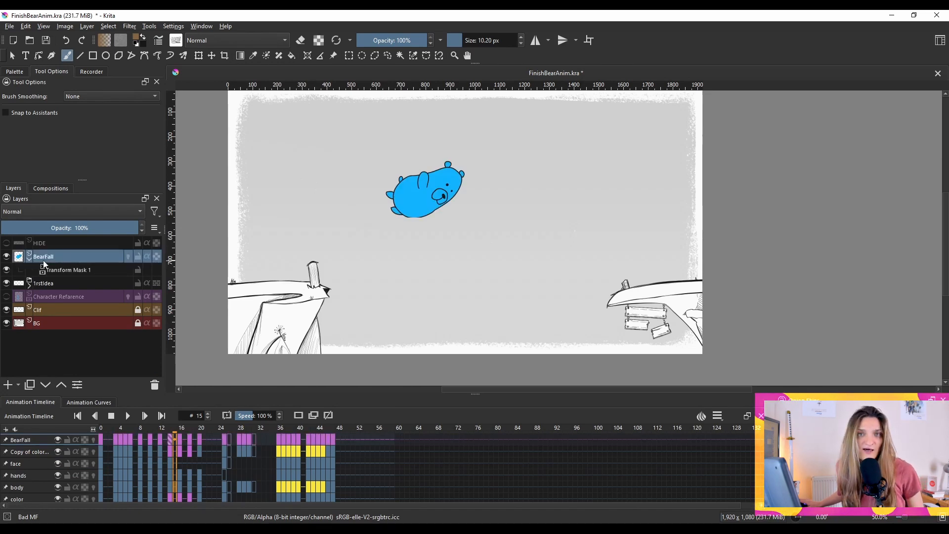
Make the Transform Mask 1 under BearFall active and inspect its keyframe at frame 15 in the timeline.
{"action": "mouse_move", "coordinate": [44, 263]}
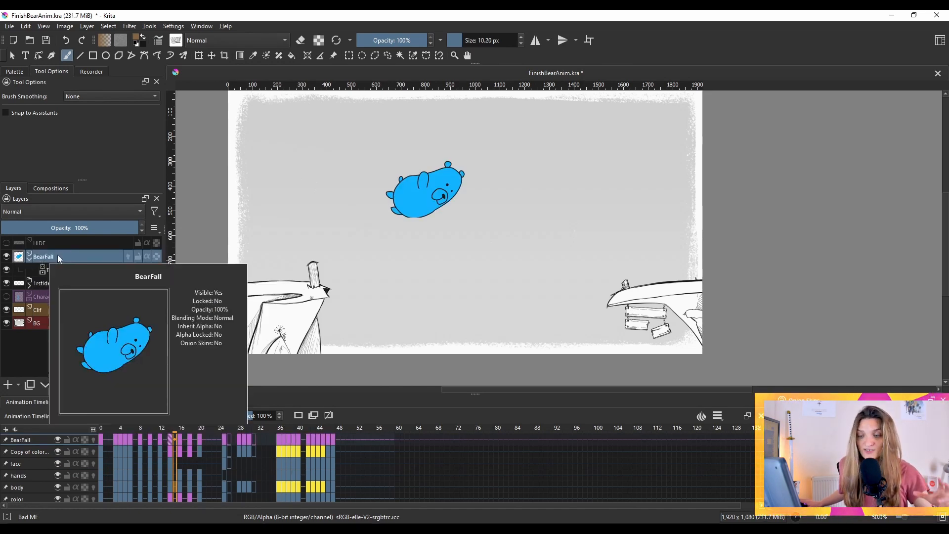
{"action": "left_click", "coordinate": [71, 269]}
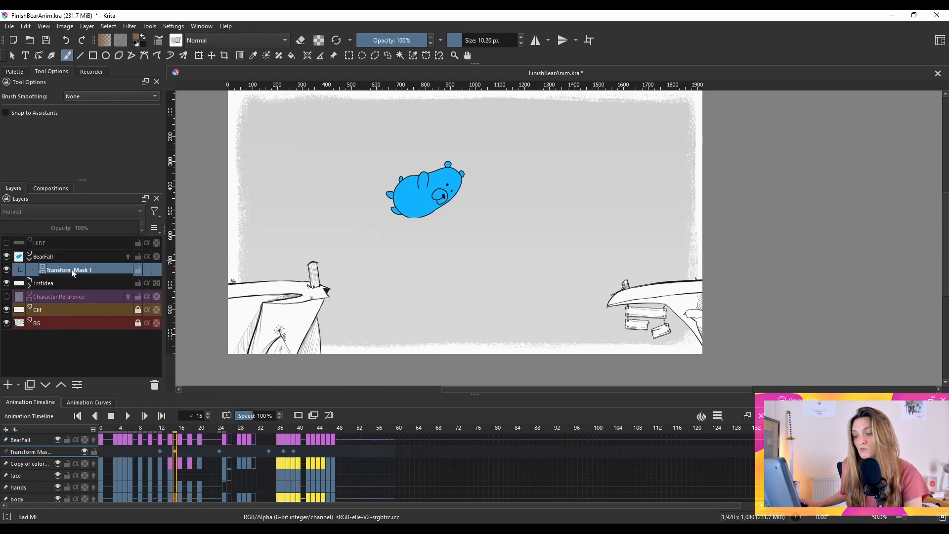
{"action": "left_click", "coordinate": [173, 449]}
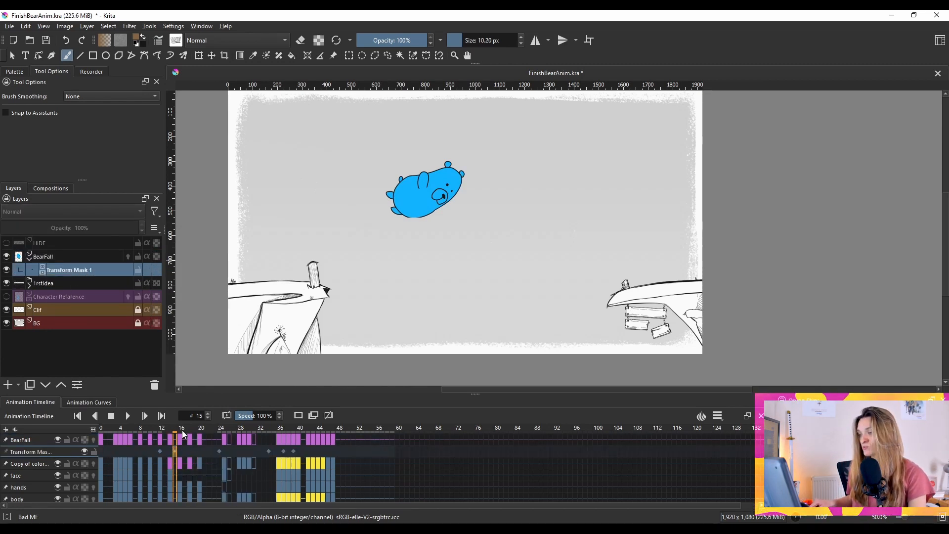
Make the BearFall layer active, examine the bear's mid-air poses by going back and forth between its keyframes, and return to frame 0.
{"action": "left_click", "coordinate": [58, 252]}
{"action": "key", "text": "period"}
{"action": "key", "text": "period"}
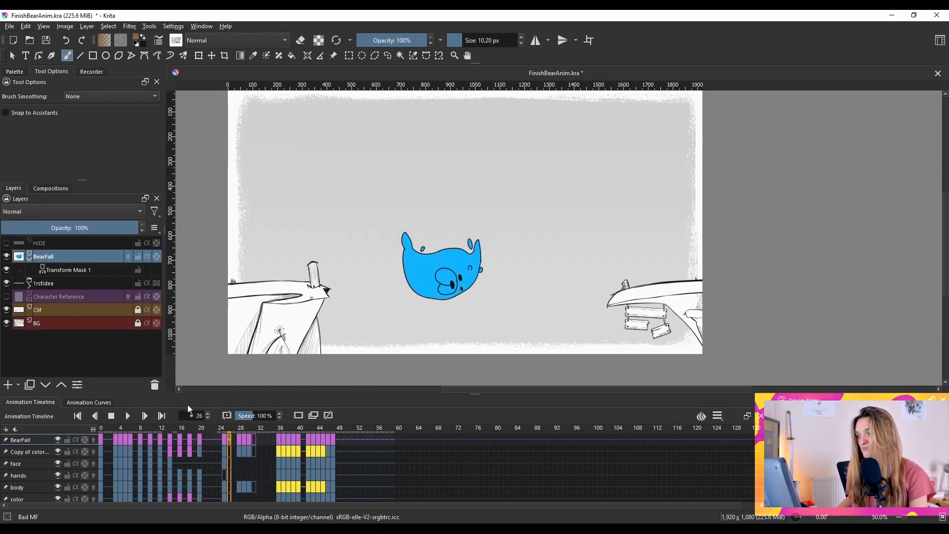
{"action": "key", "text": "comma"}
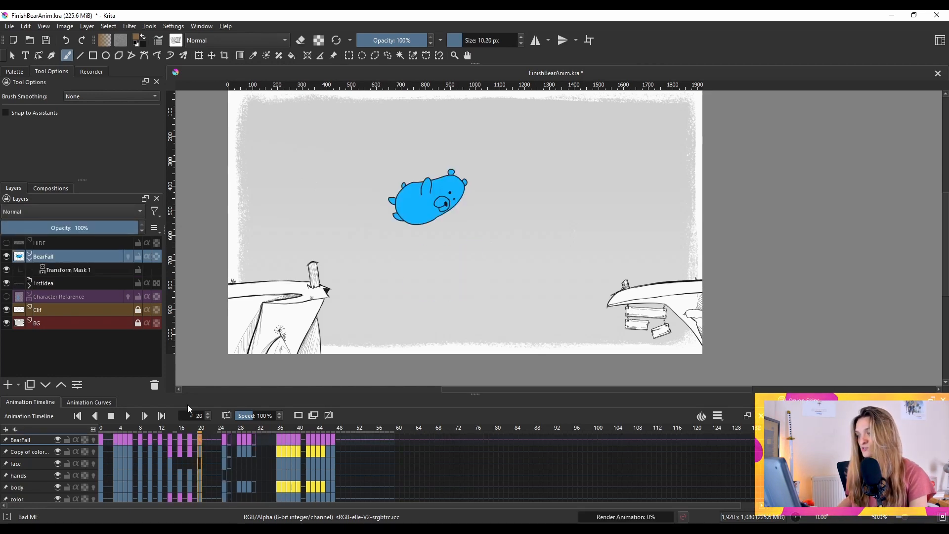
{"action": "key", "text": "comma"}
{"action": "key", "text": "comma"}
{"action": "key", "text": "comma"}
{"action": "key", "text": "period"}
{"action": "key", "text": "period"}
{"action": "key", "text": "period"}
{"action": "key", "text": "period"}
{"action": "key", "text": "comma"}
{"action": "key", "text": "comma"}
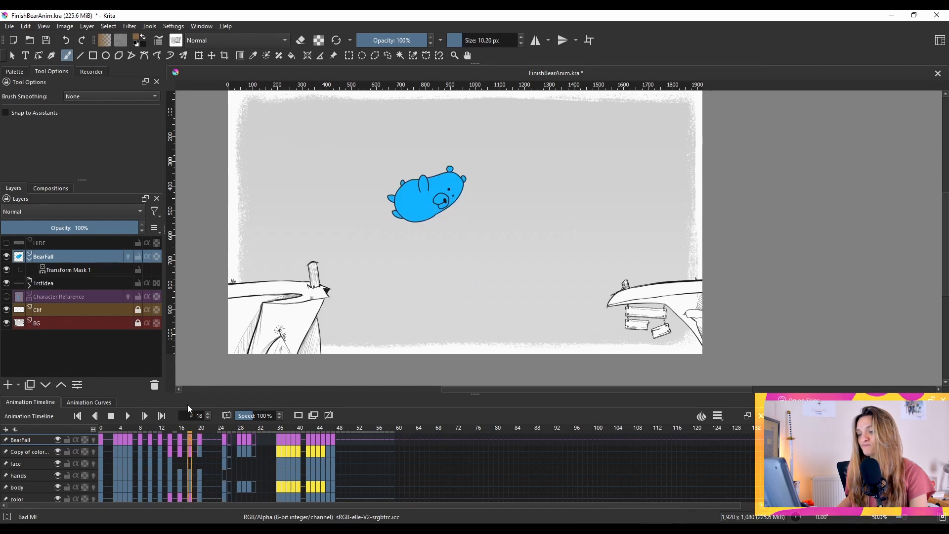
{"action": "key", "text": "comma"}
{"action": "key", "text": "comma"}
{"action": "key", "text": "comma"}
{"action": "key", "text": "period"}
{"action": "key", "text": "period"}
{"action": "key", "text": "period"}
{"action": "key", "text": "period"}
{"action": "key", "text": "period"}
{"action": "key", "text": "comma"}
{"action": "key", "text": "comma"}
{"action": "key", "text": "comma"}
{"action": "key", "text": "comma"}
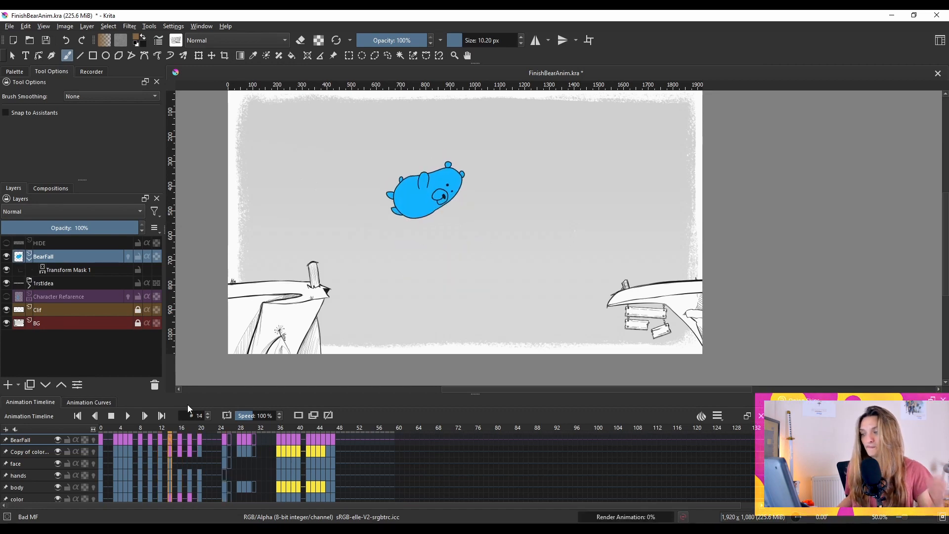
{"action": "key", "text": "comma"}
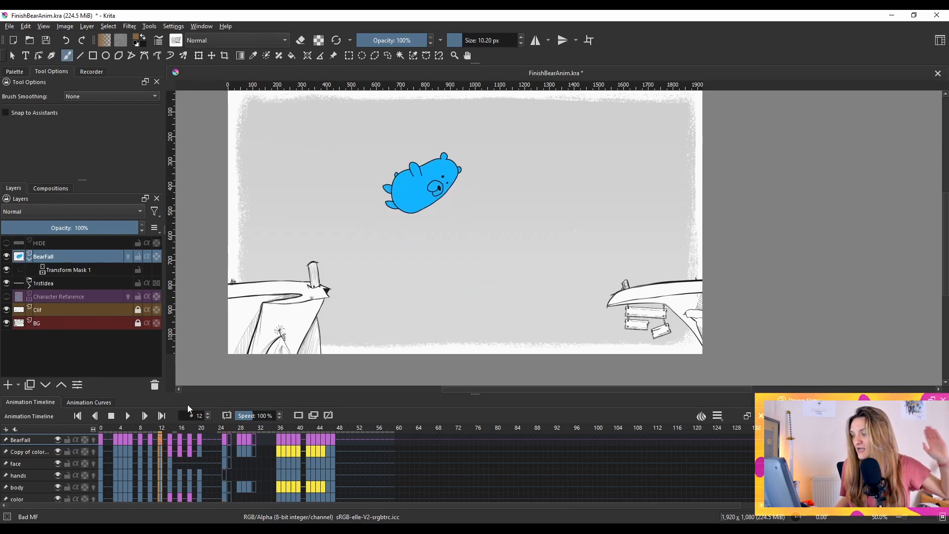
{"action": "key", "text": "period"}
{"action": "key", "text": "period"}
{"action": "key", "text": "period"}
{"action": "key", "text": "period"}
{"action": "key", "text": "period"}
{"action": "key", "text": "comma"}
{"action": "key", "text": "comma"}
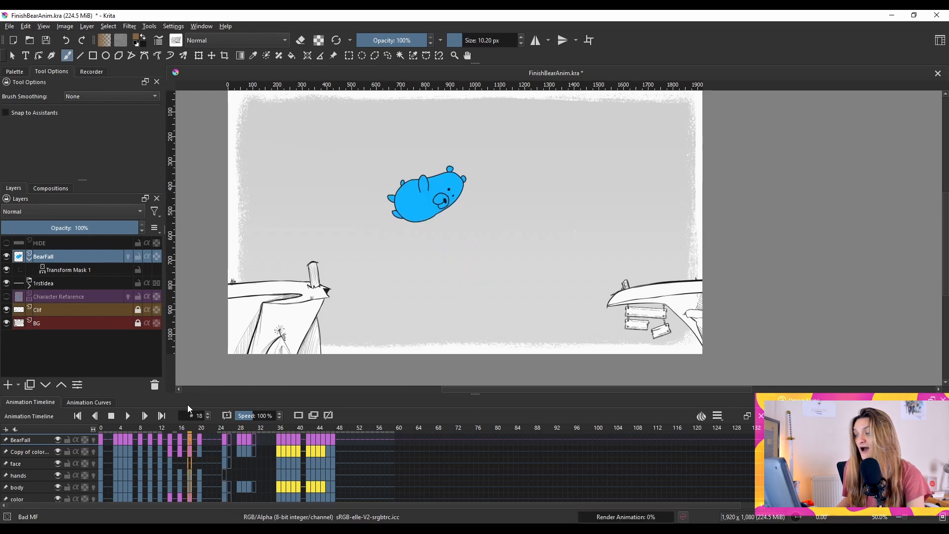
{"action": "key", "text": "comma"}
{"action": "key", "text": "comma"}
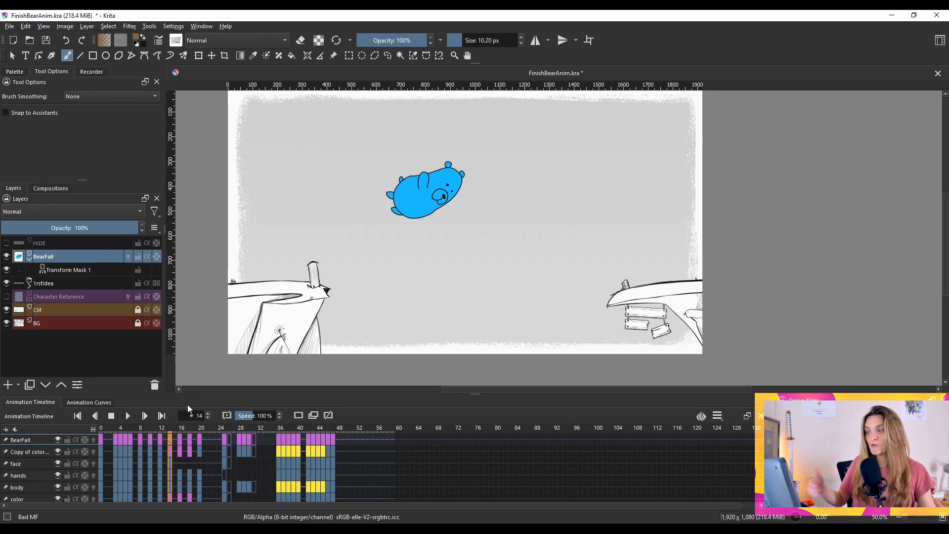
{"action": "left_click", "coordinate": [100, 430]}
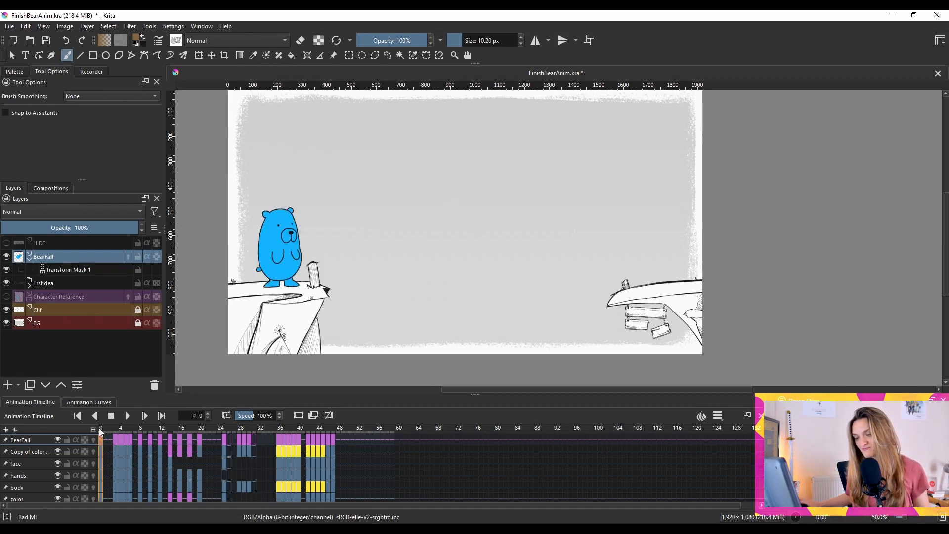